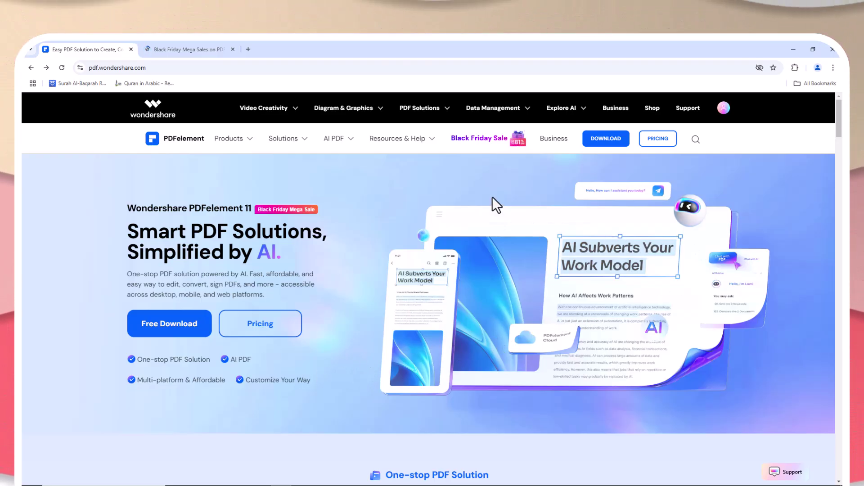
View the Edit, Convert, OCR, Organize, Read, Forms, Protect and E-Sign tool descriptions, ending on OCR
scroll(493, 196, down, 7)
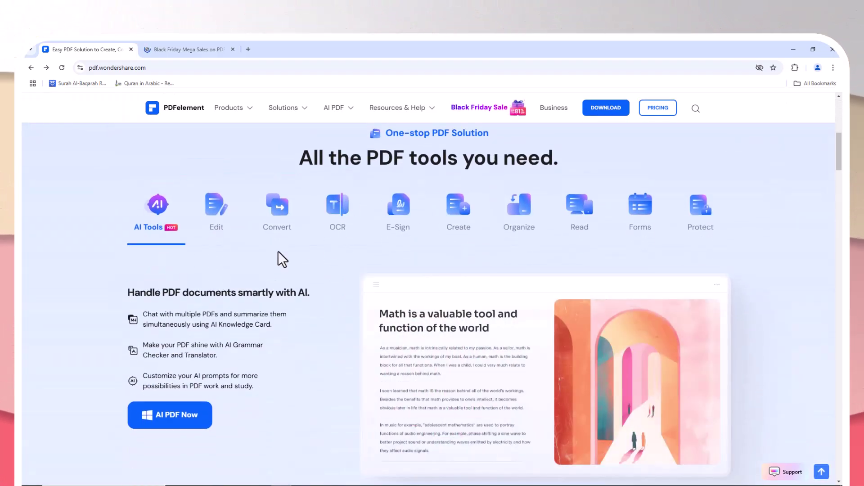
click(217, 234)
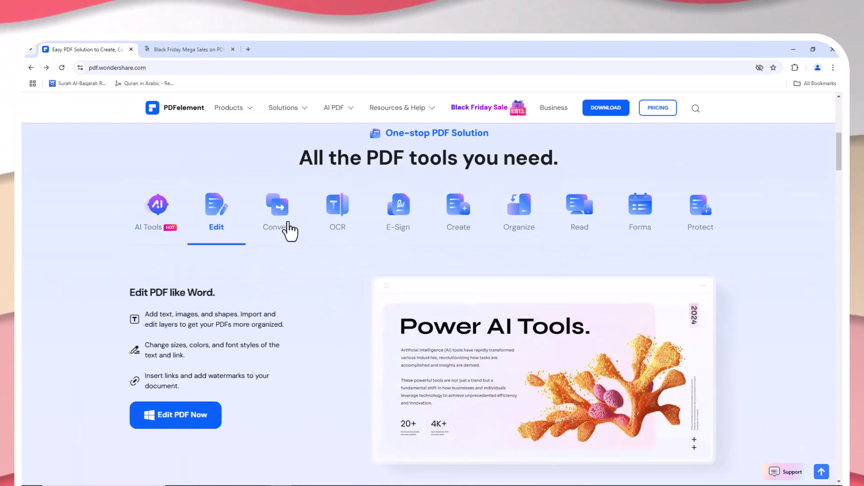
click(286, 228)
click(342, 230)
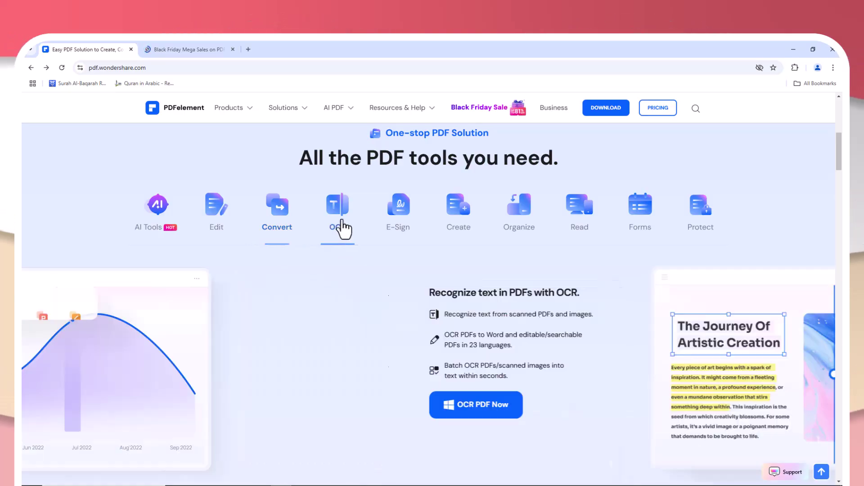
click(537, 232)
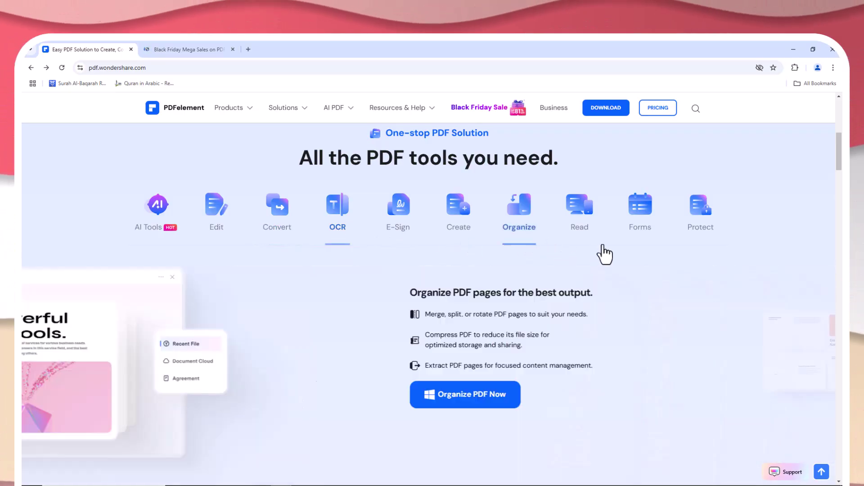
click(606, 227)
click(639, 225)
click(694, 223)
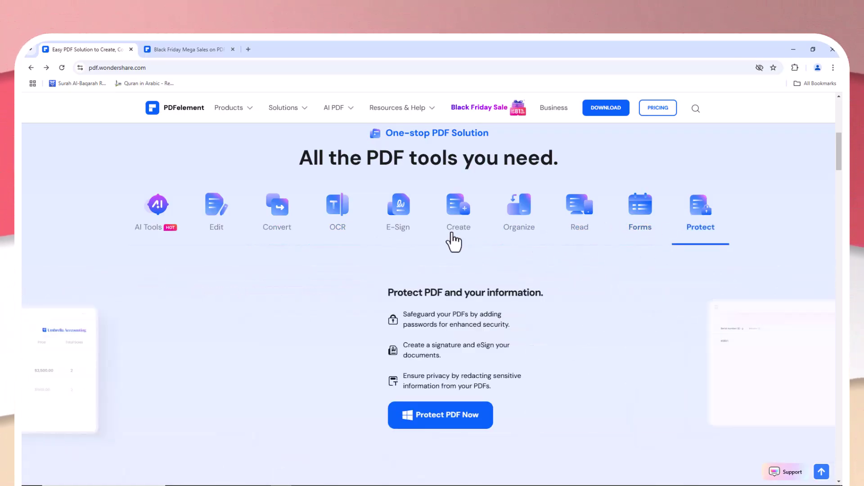
click(396, 213)
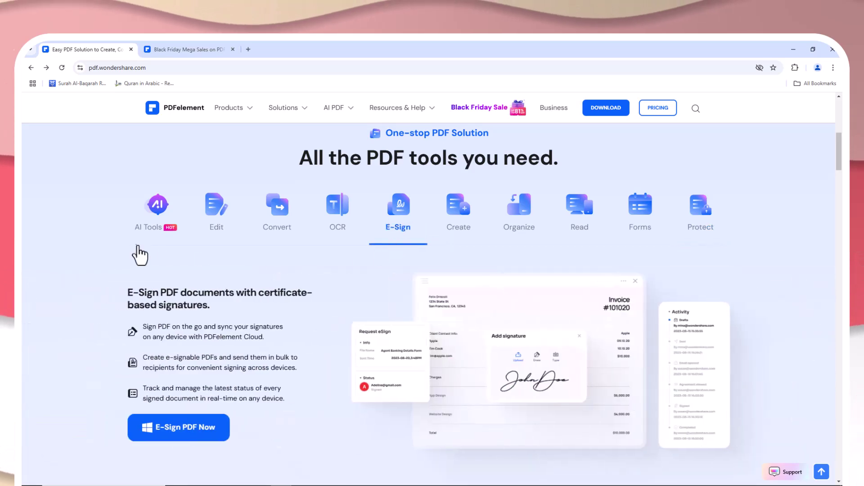
click(335, 216)
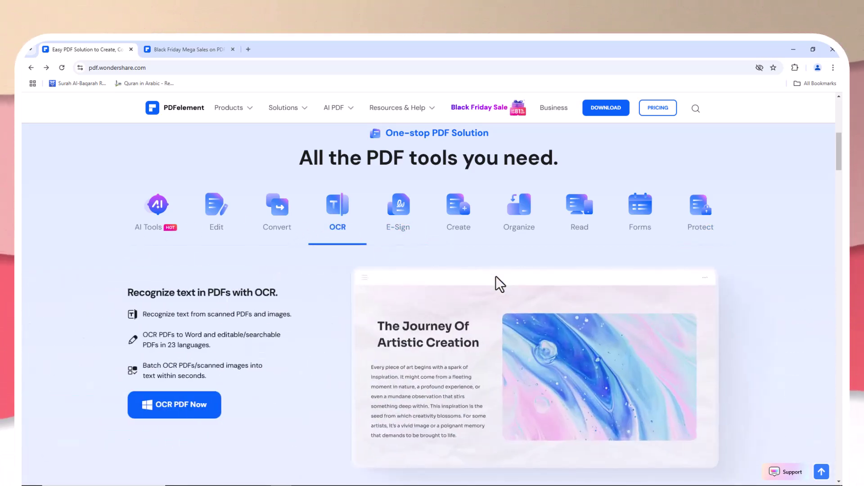
Scroll past the AI PDF, Plans & Prices and platform cards to 'Tips & tricks about PDF editor'
scroll(495, 275, down, 1)
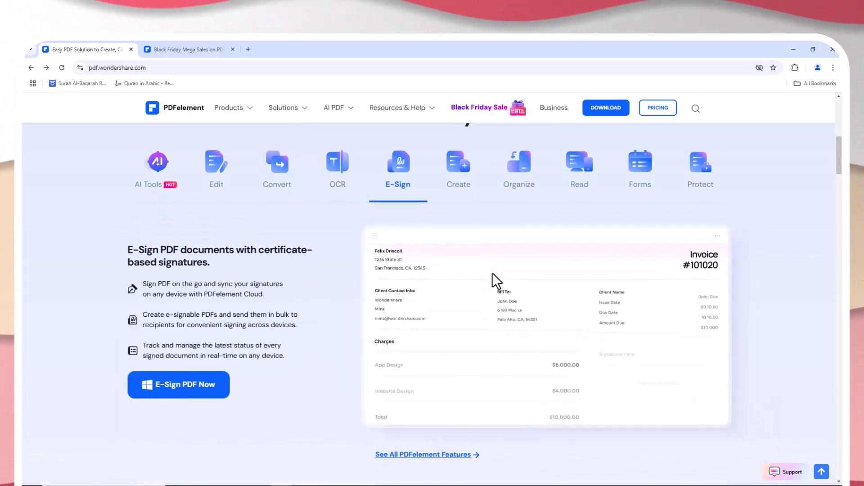
scroll(493, 273, down, 10)
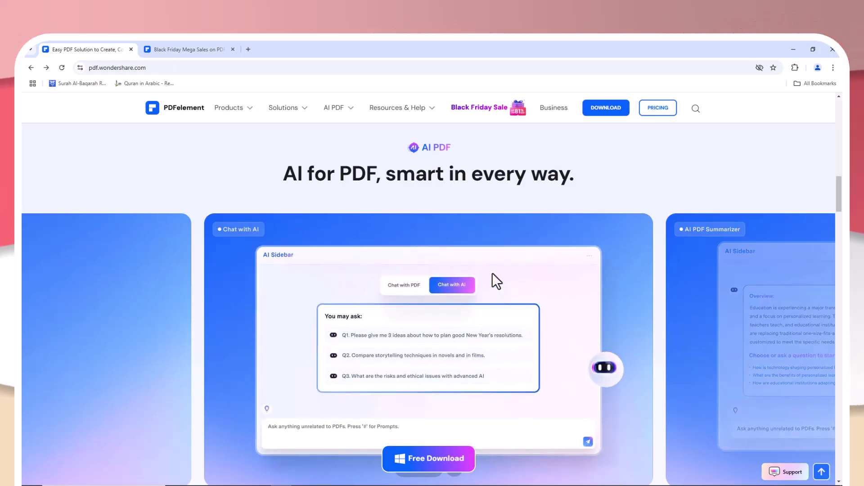
scroll(493, 272, down, 3)
scroll(493, 273, down, 4)
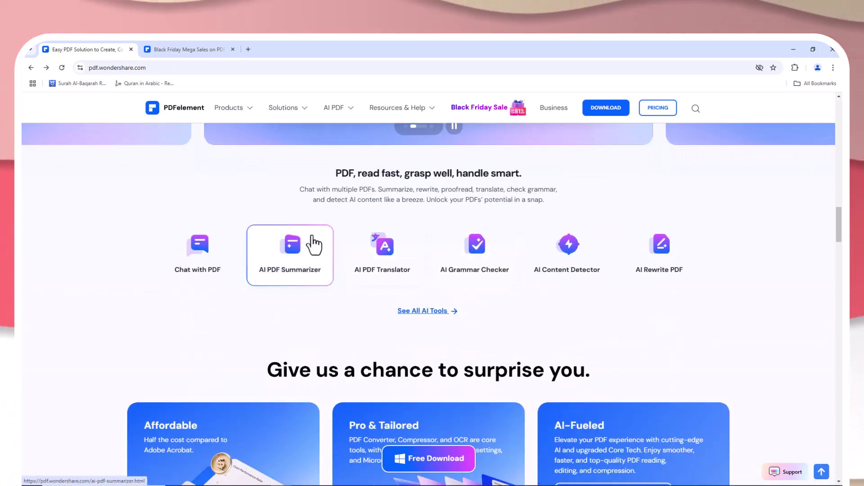
scroll(321, 249, down, 5)
scroll(322, 250, up, 1)
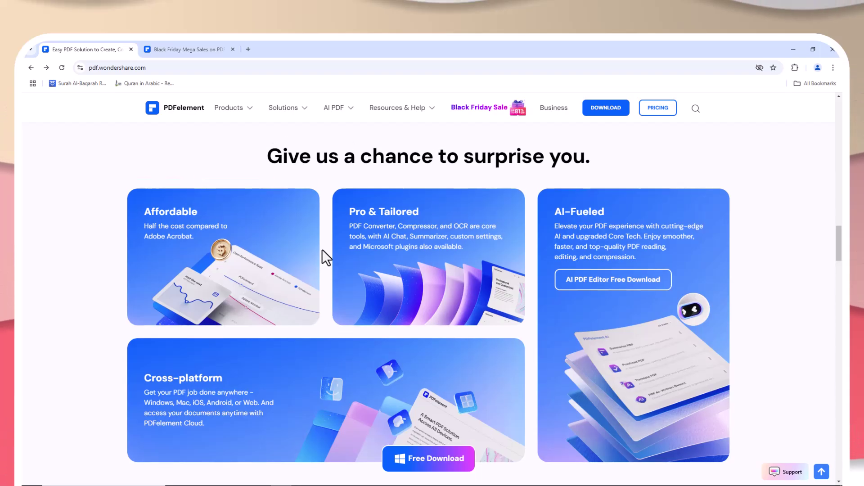
scroll(322, 250, down, 9)
scroll(323, 249, down, 8)
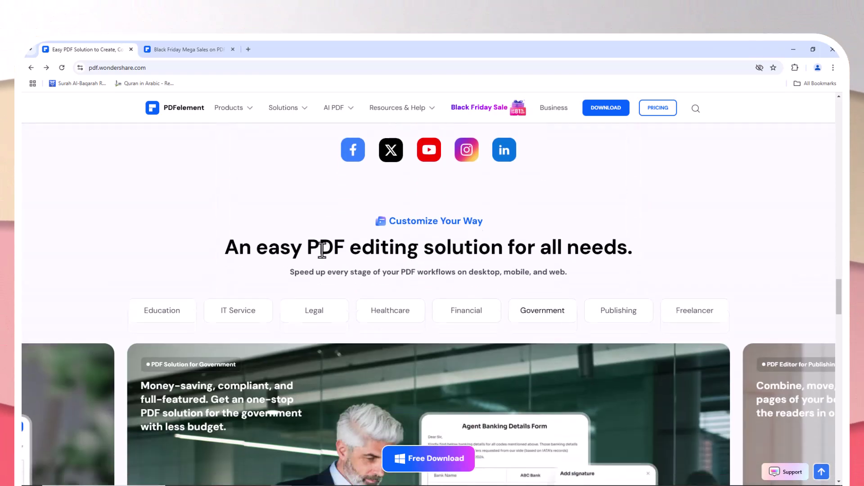
scroll(322, 249, down, 9)
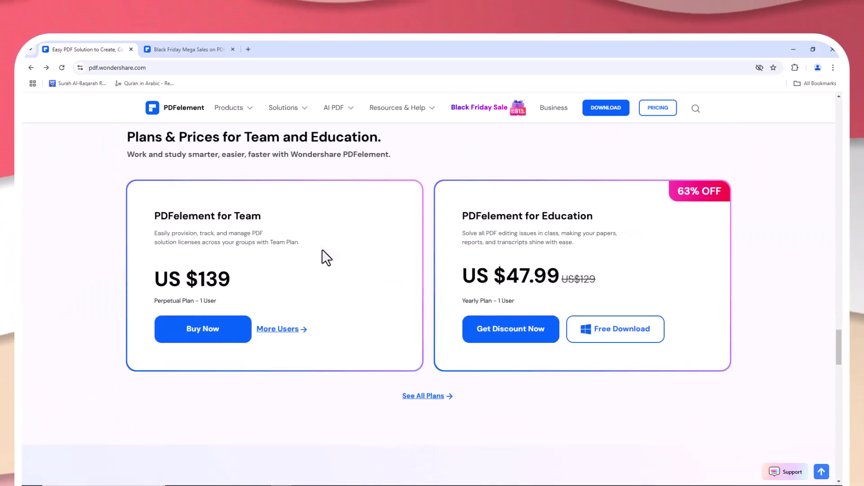
scroll(323, 251, down, 7)
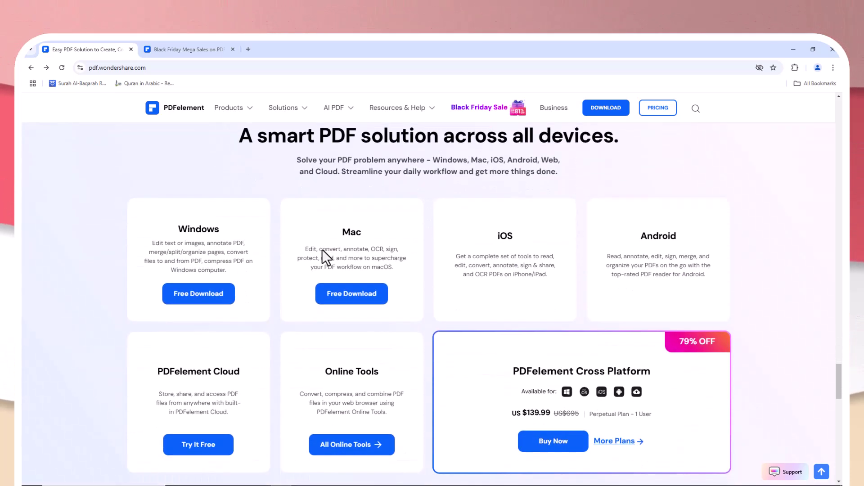
scroll(322, 250, down, 1)
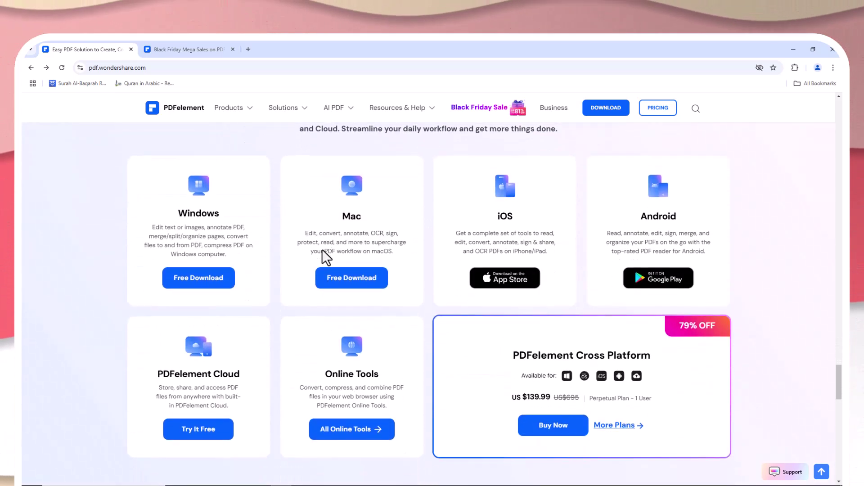
scroll(323, 250, down, 8)
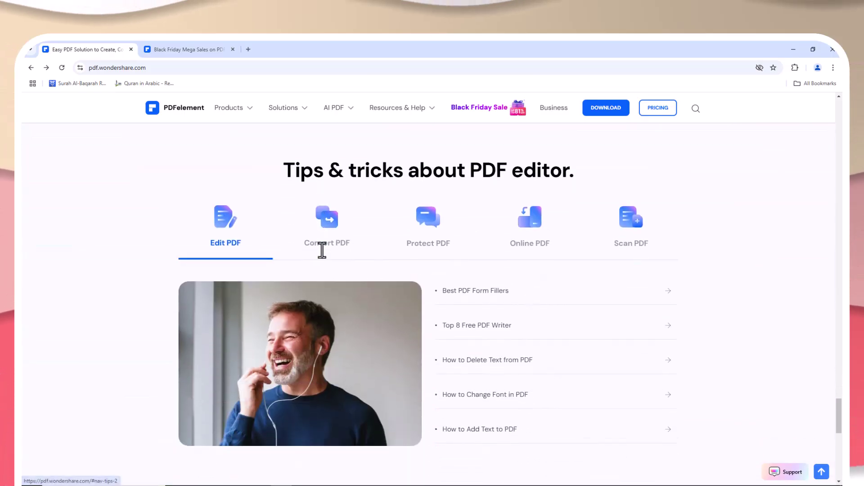
Show the Convert PDF, Protect PDF, Online PDF and Scan PDF tips articles
click(322, 250)
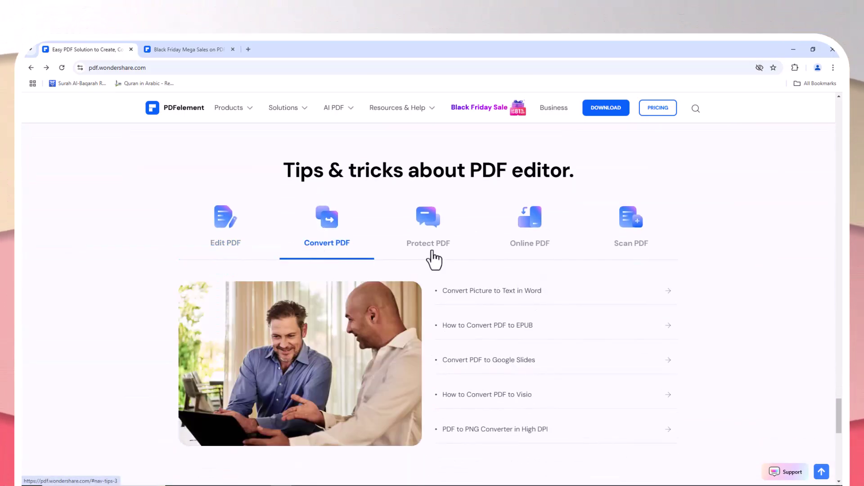
click(433, 259)
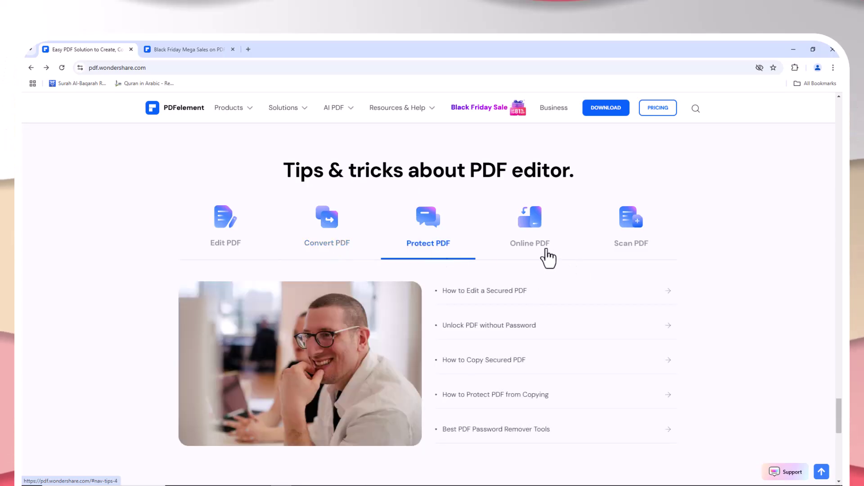
click(549, 259)
click(661, 243)
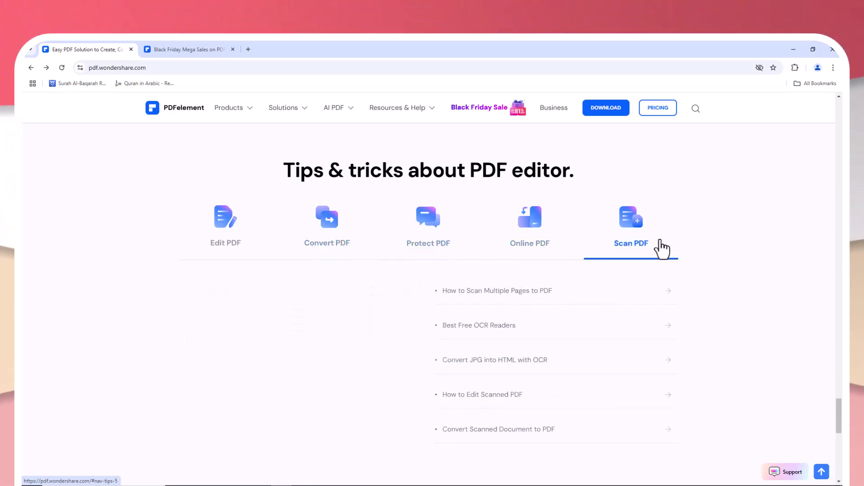
Scroll down to the footer and back up to the 'Smart PDF Solutions' hero
scroll(733, 289, down, 6)
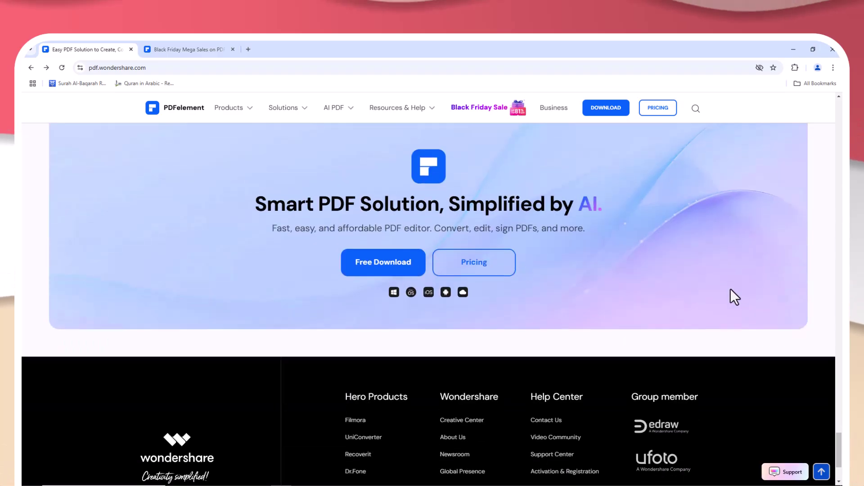
scroll(729, 288, up, 1)
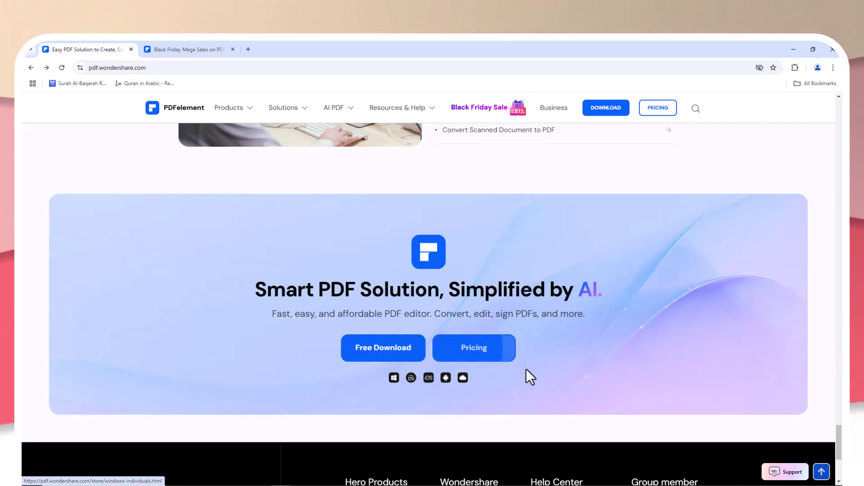
scroll(525, 409, down, 4)
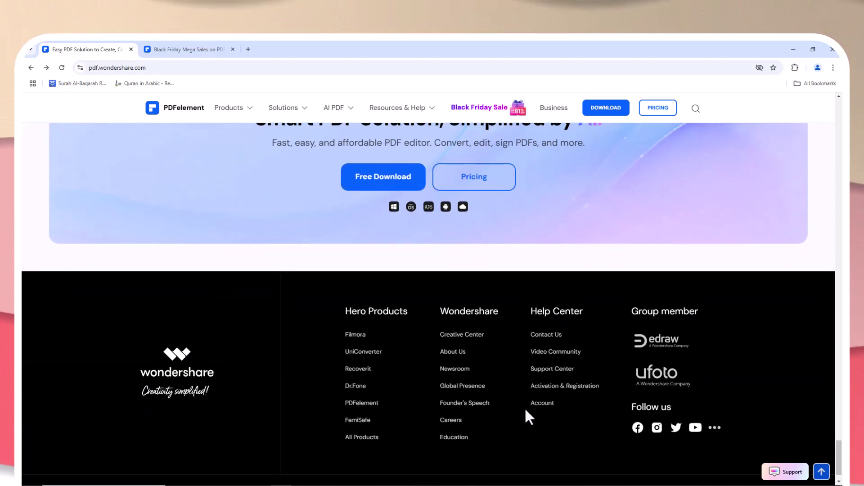
scroll(525, 407, down, 1)
scroll(524, 404, up, 9)
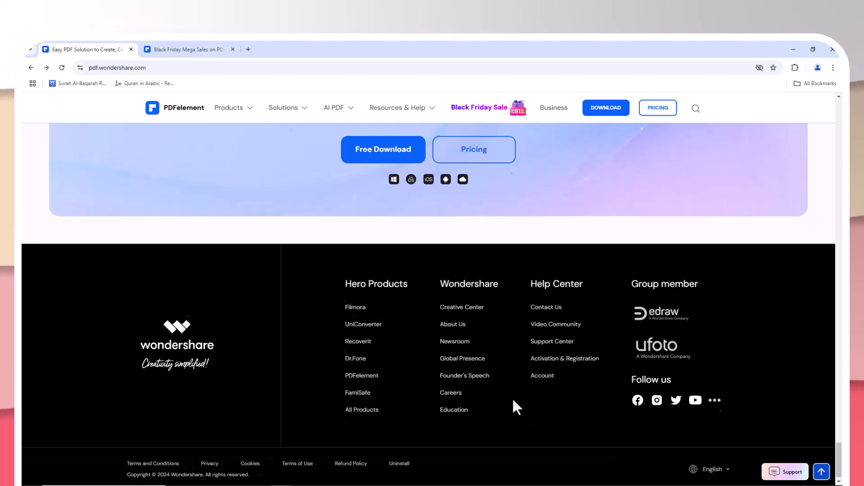
scroll(513, 399, up, 12)
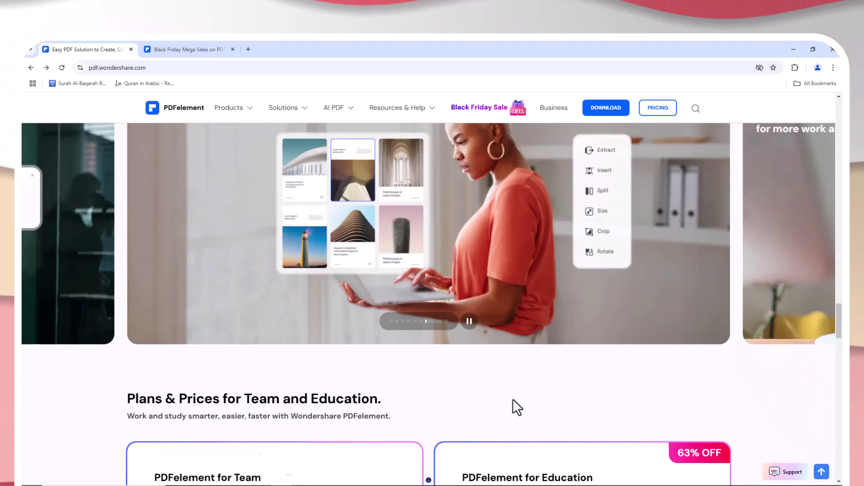
scroll(515, 409, up, 15)
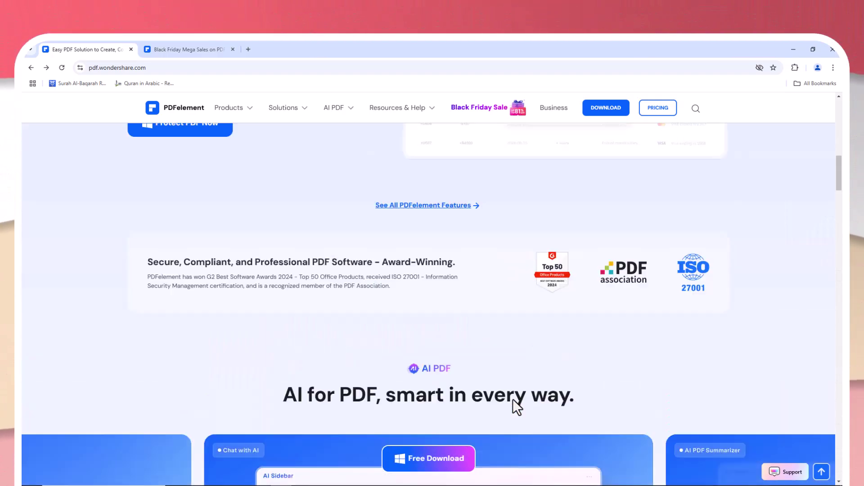
scroll(513, 399, up, 6)
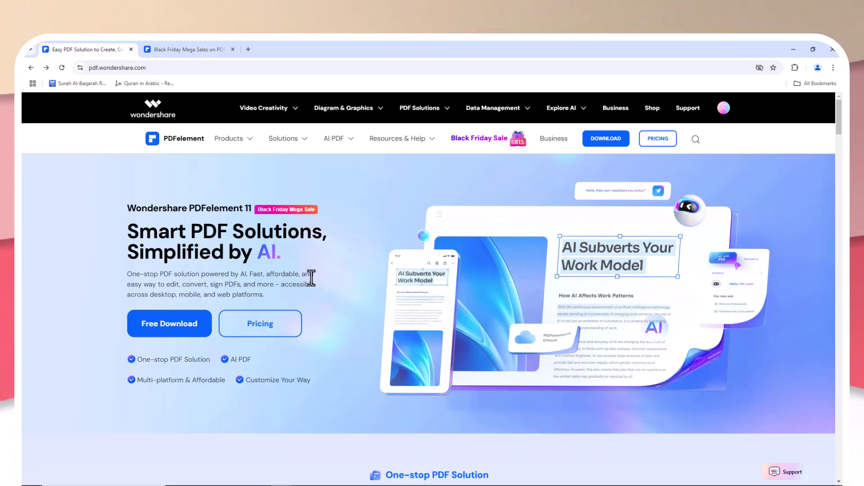
Open the Black Friday sale page and scroll through its PDFelement deals
click(490, 145)
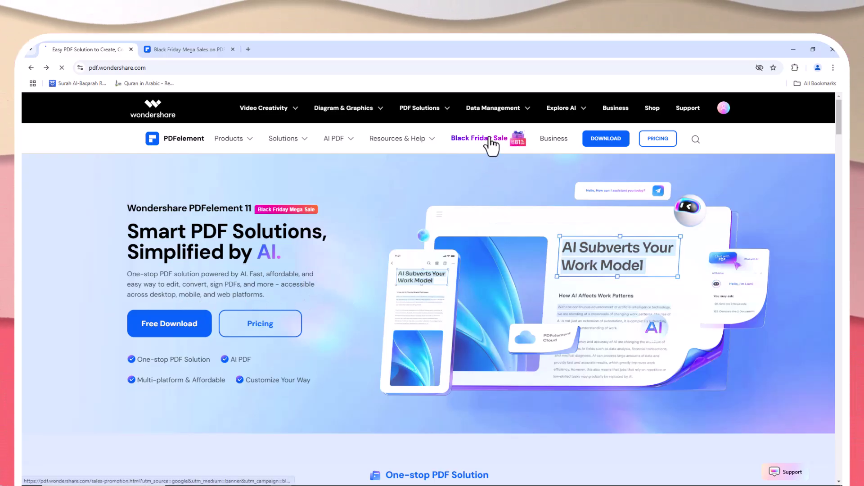
scroll(520, 217, down, 4)
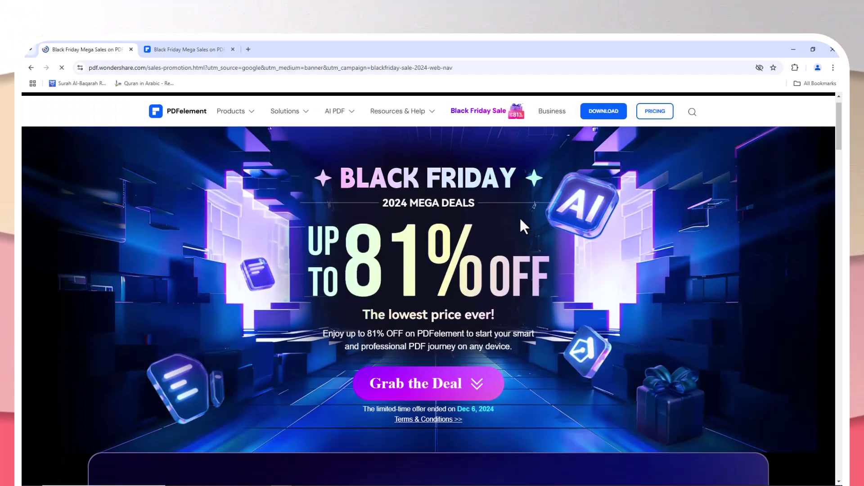
scroll(524, 226, down, 5)
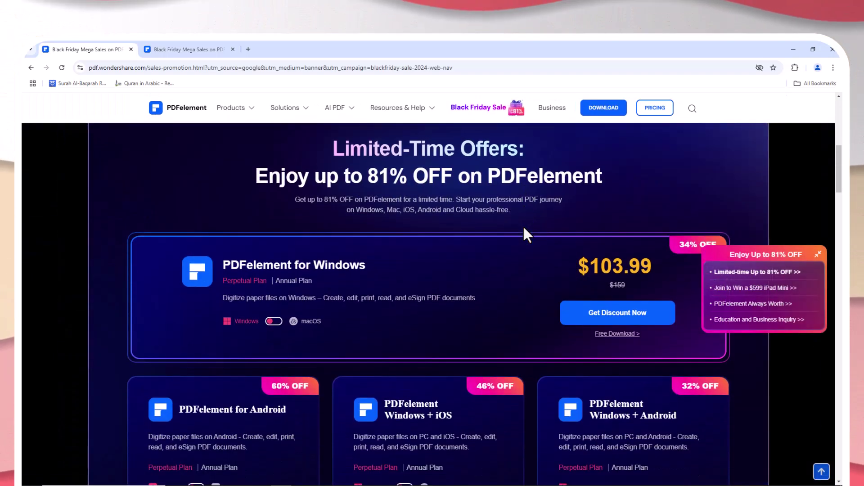
scroll(524, 225, down, 2)
scroll(523, 226, down, 3)
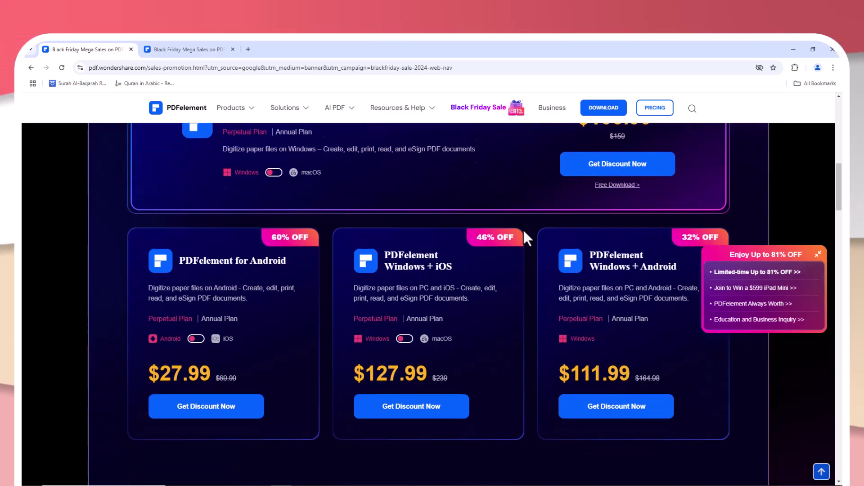
scroll(522, 228, up, 1)
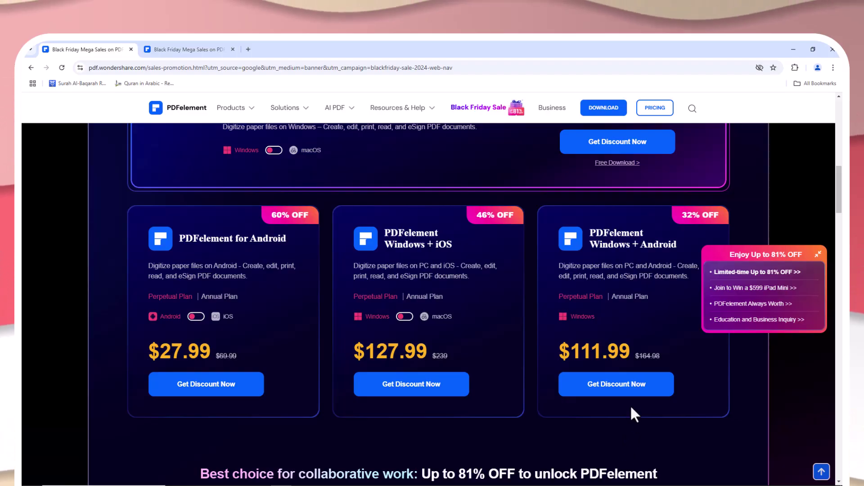
scroll(645, 334, down, 8)
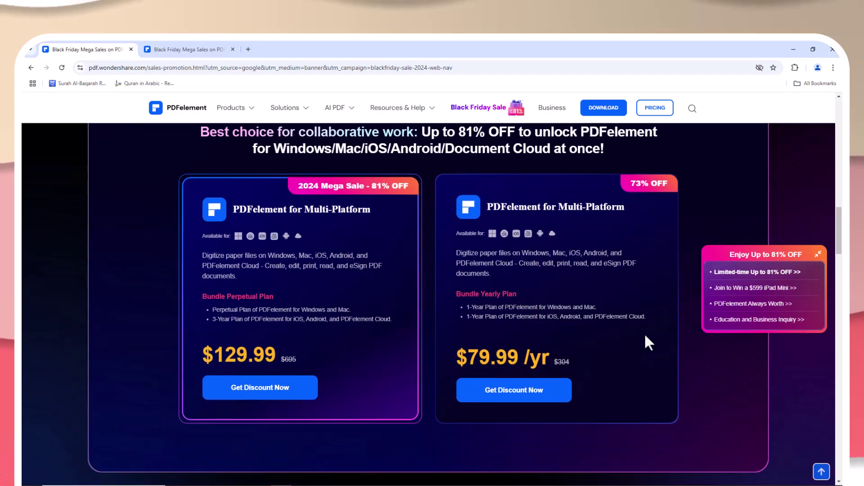
scroll(645, 336, down, 8)
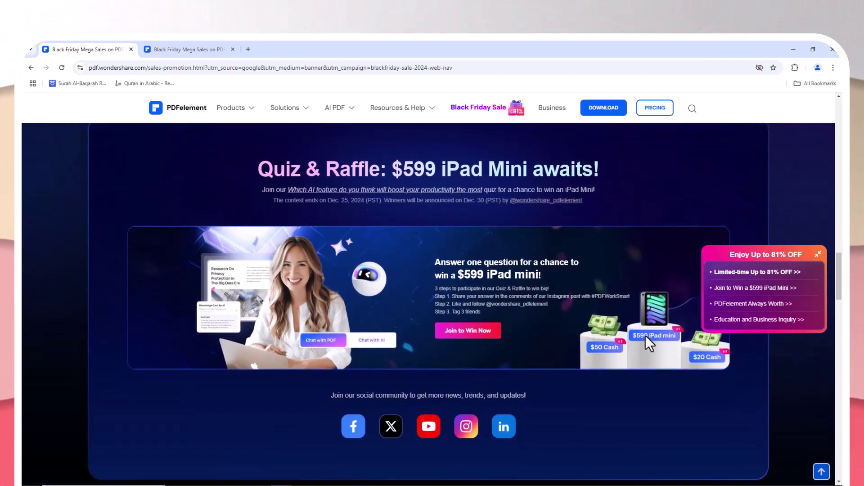
scroll(645, 335, up, 20)
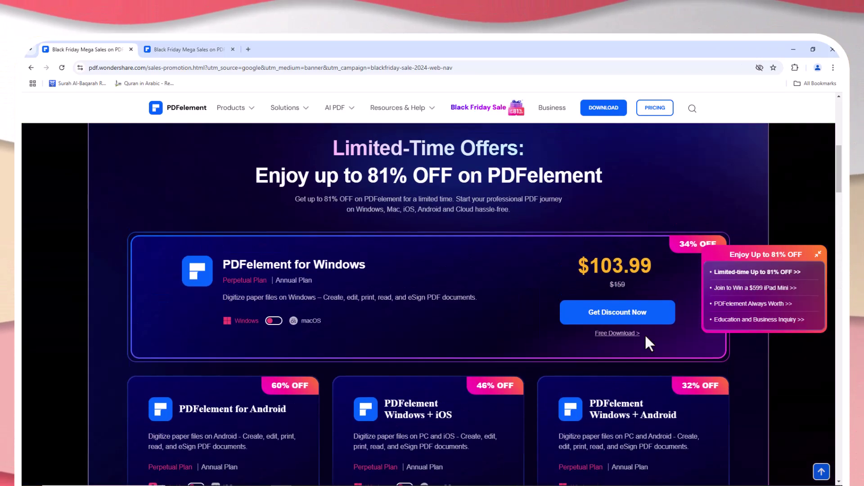
scroll(679, 407, down, 4)
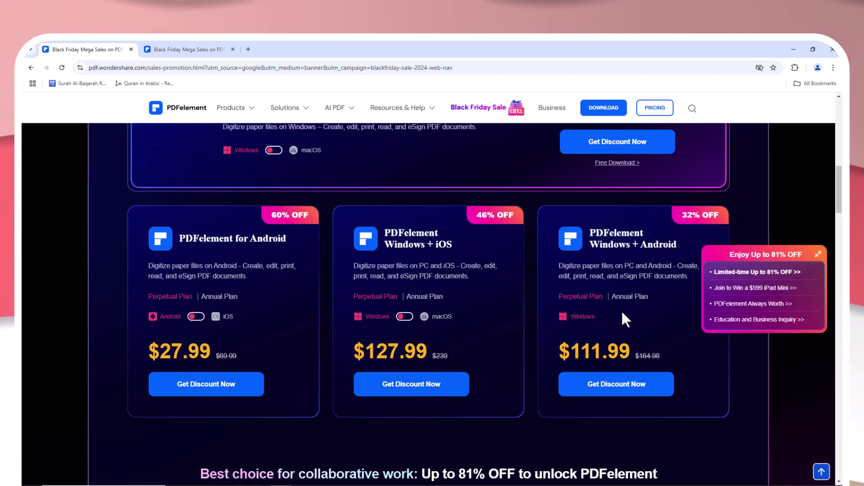
scroll(563, 422, up, 7)
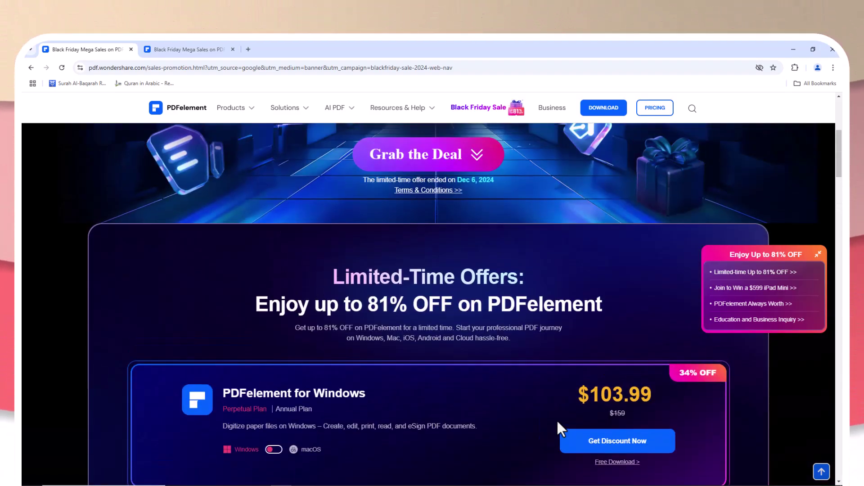
scroll(558, 423, up, 7)
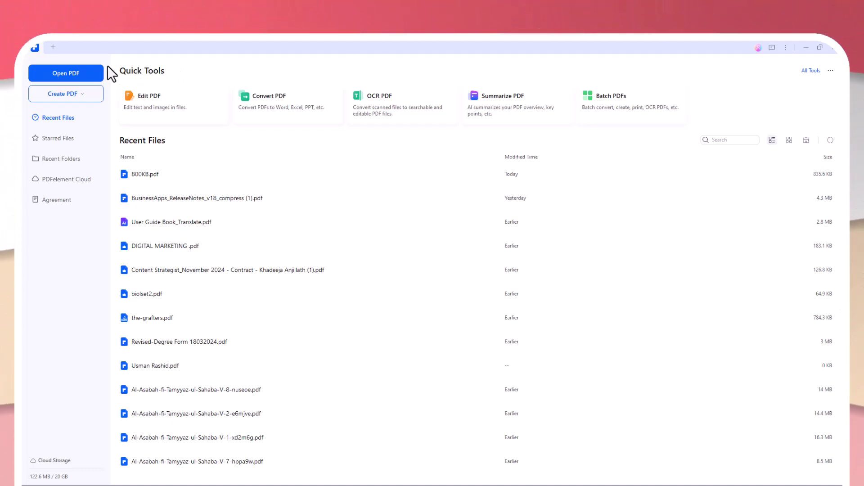
Open All Tools and scroll through the categories from Edit down to E-Sign
click(810, 71)
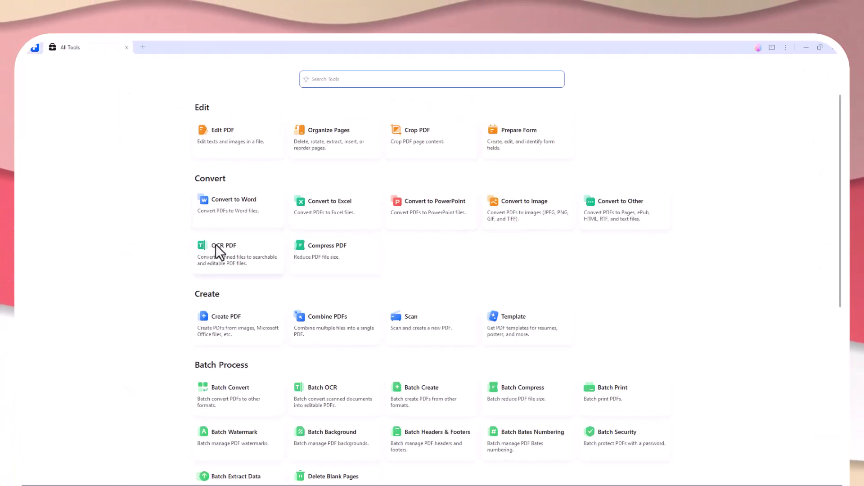
scroll(231, 385, down, 1)
scroll(235, 386, down, 4)
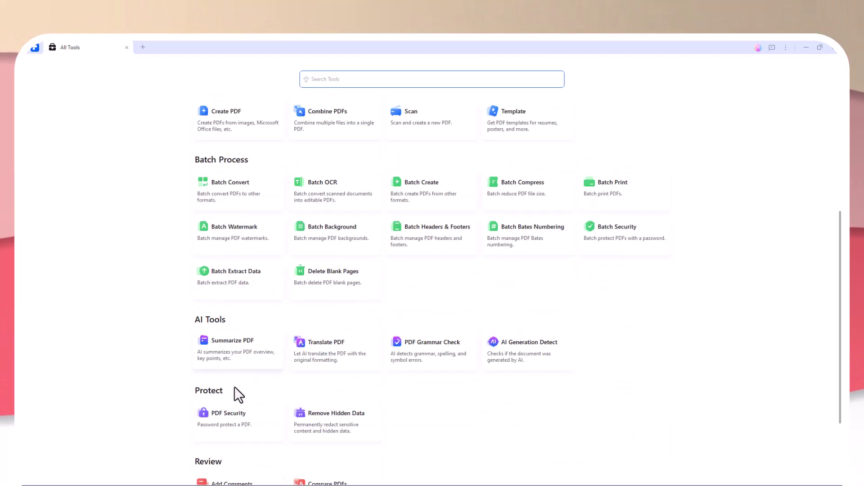
scroll(254, 444, down, 3)
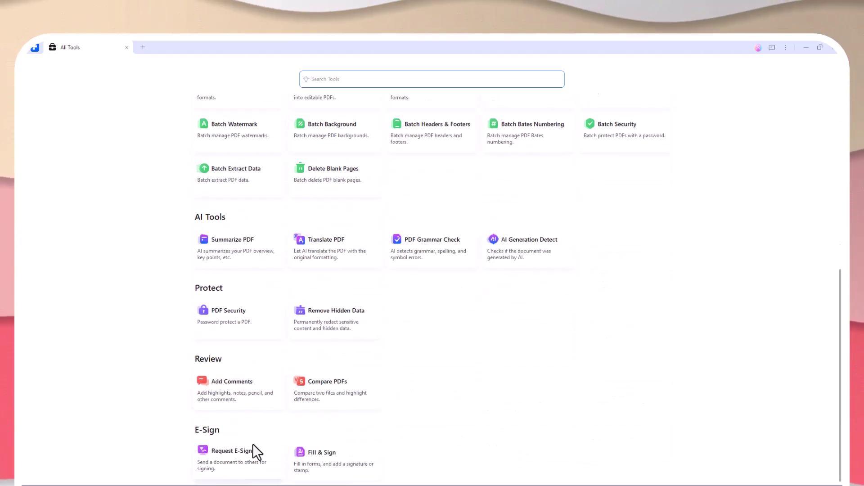
scroll(551, 173, up, 4)
click(552, 175)
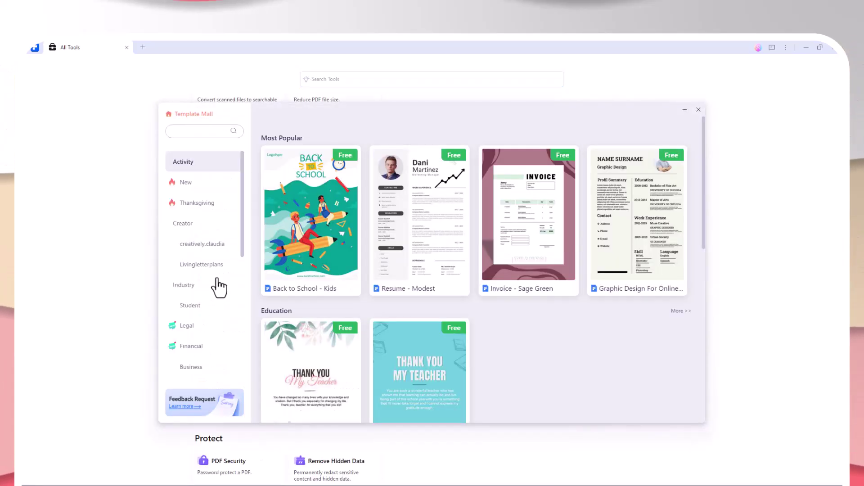
scroll(242, 232, down, 2)
scroll(242, 234, up, 2)
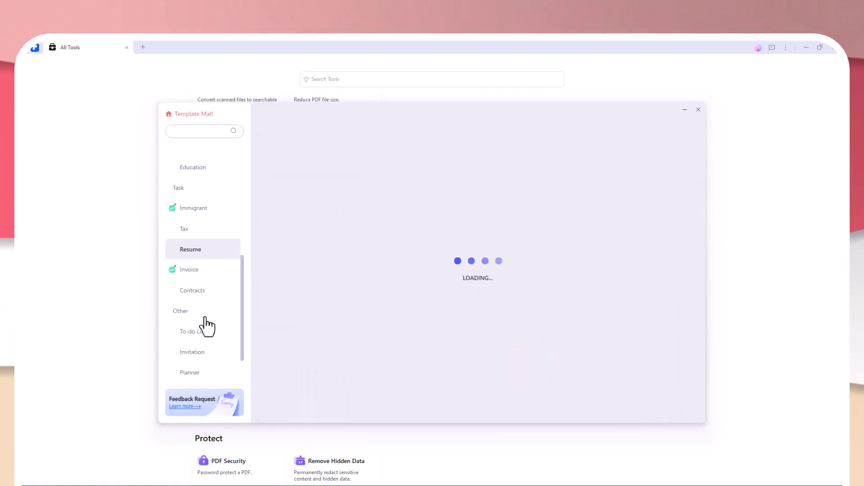
scroll(207, 327, down, 1)
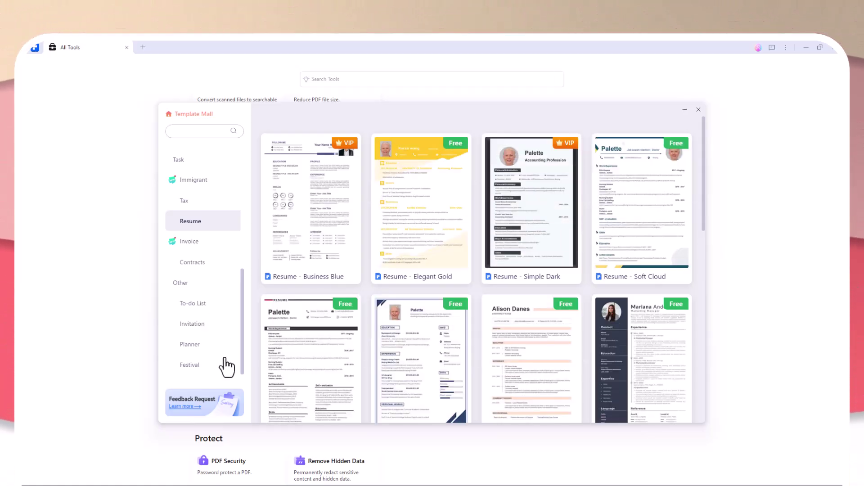
click(191, 242)
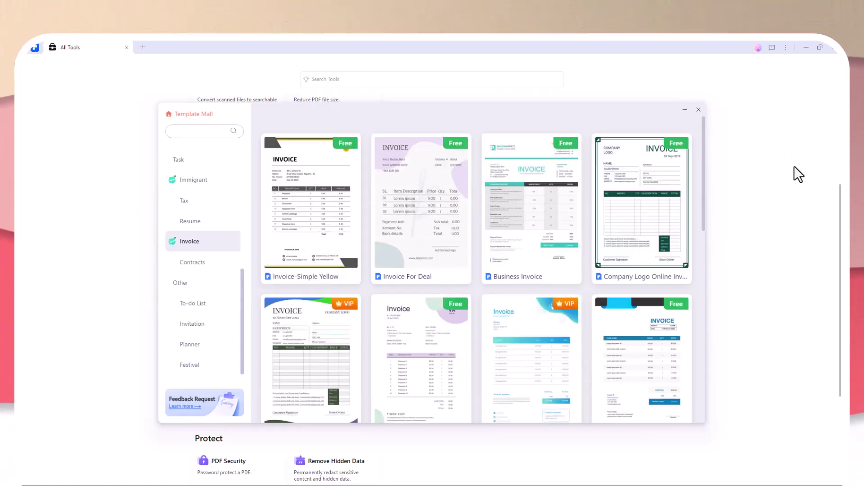
Close the template gallery and open sample.pdf for editing
click(699, 109)
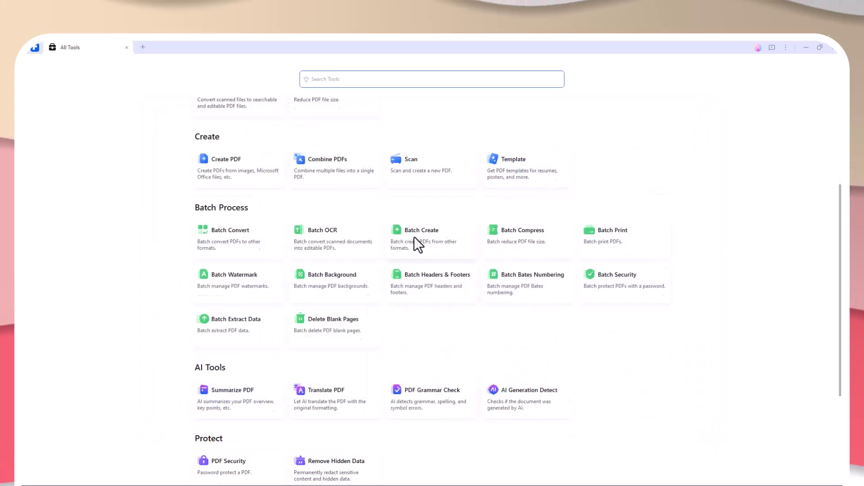
scroll(342, 248, up, 3)
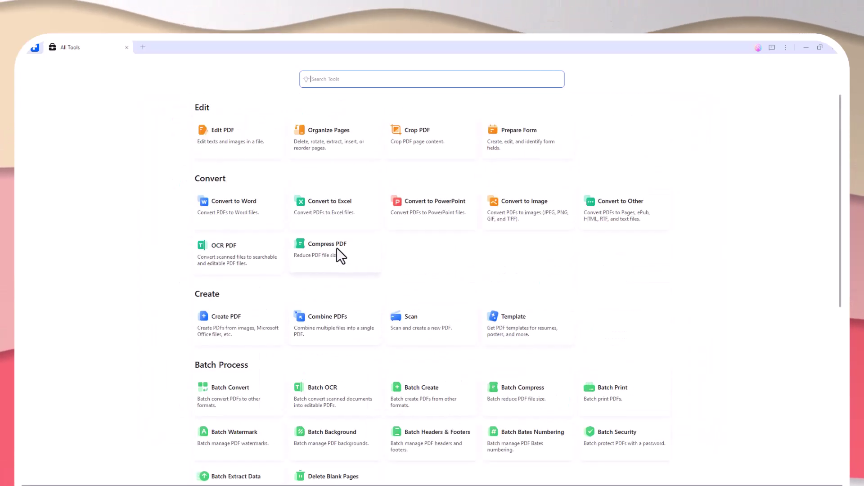
click(233, 147)
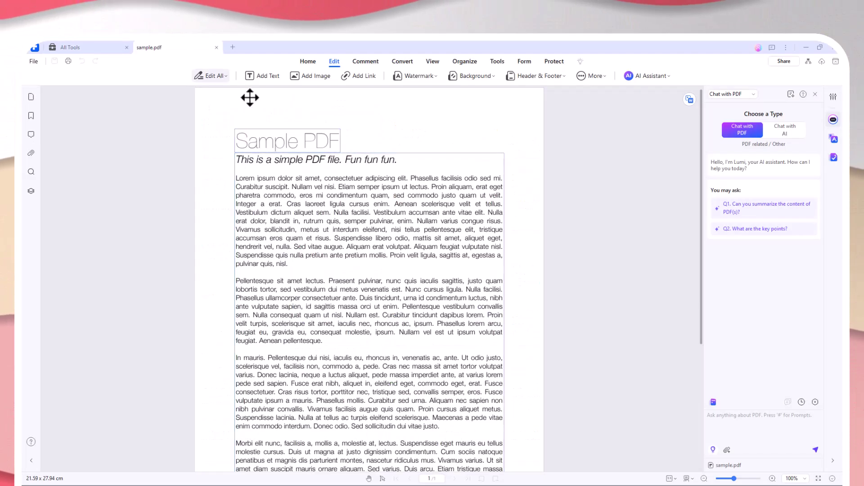
Replace the 'Sample PDF' heading with 'wondershare', widening the box to fit one line
click(263, 76)
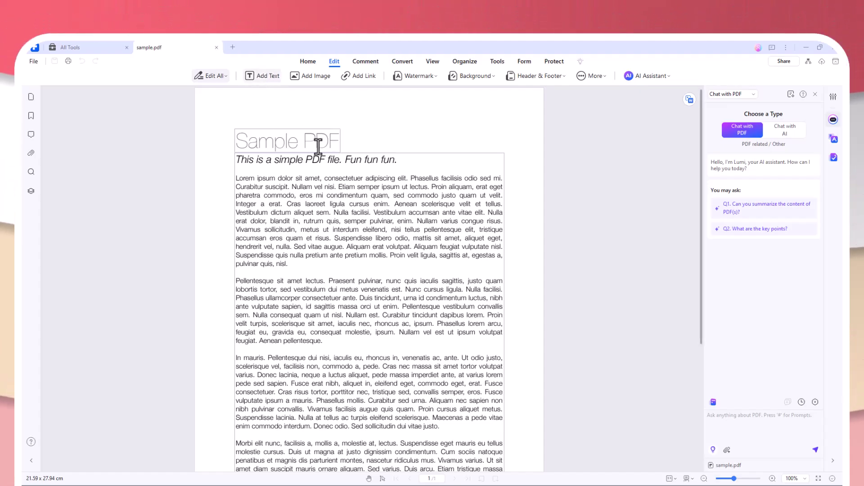
drag(340, 144, 237, 141)
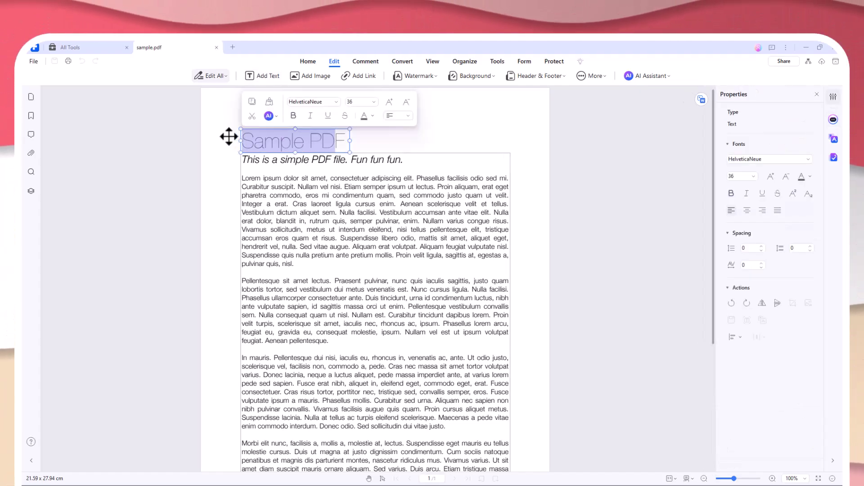
key(BackSpace)
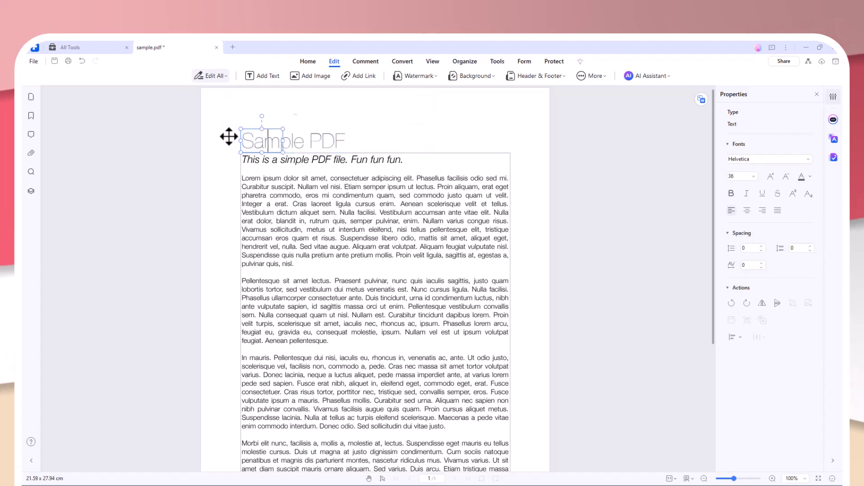
text(wondershare)
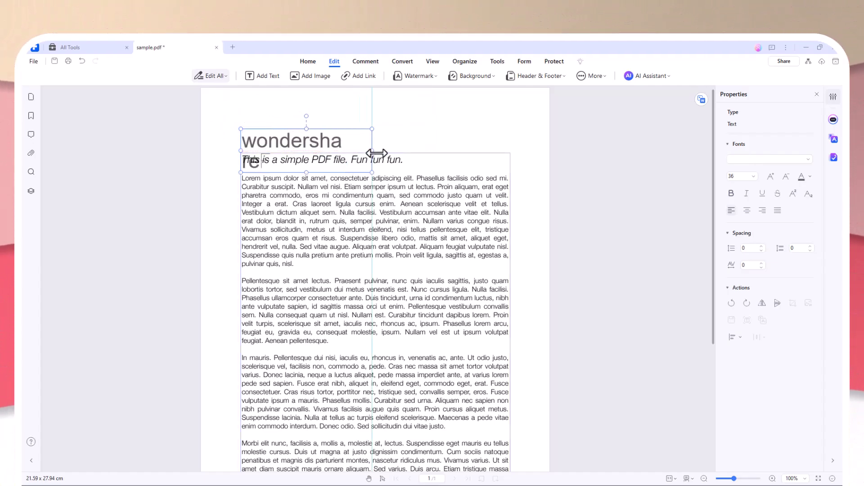
drag(400, 151, 395, 152)
click(594, 174)
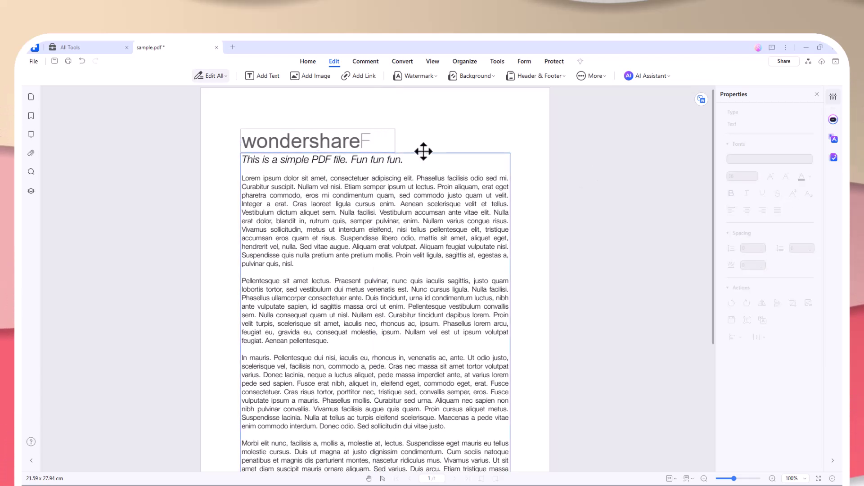
double_click(368, 139)
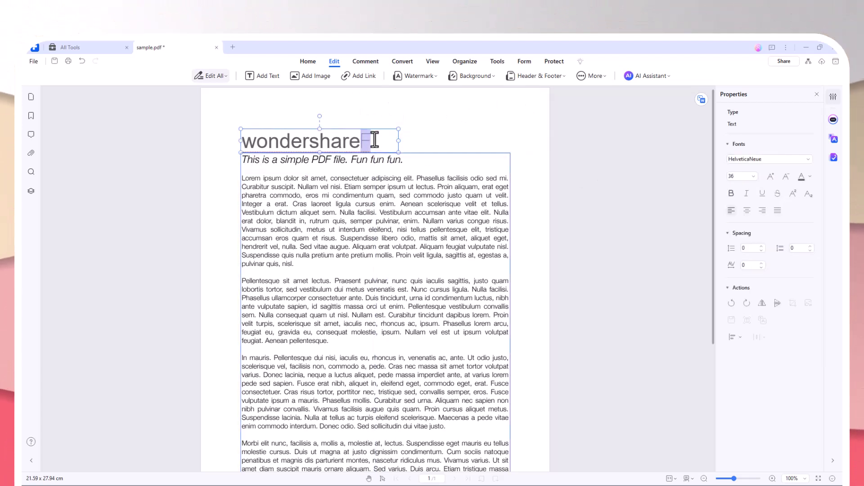
Insert an image onto the page, deselect it, and view the Watermark options
click(315, 77)
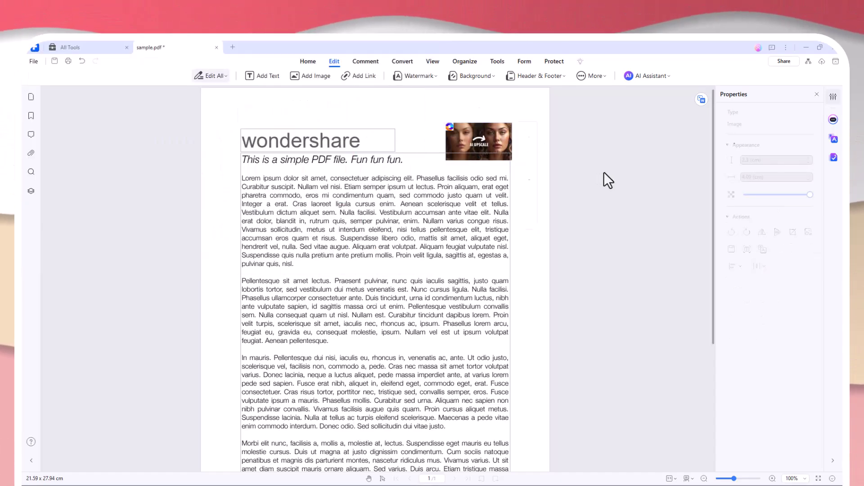
click(449, 129)
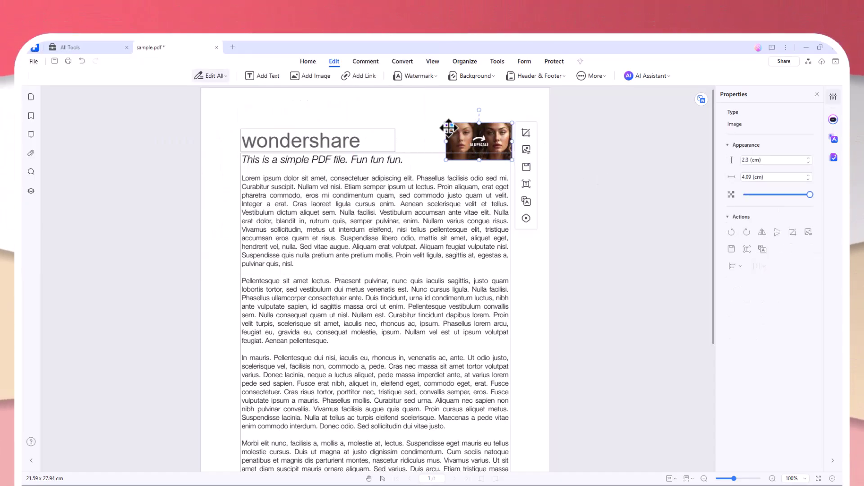
click(628, 199)
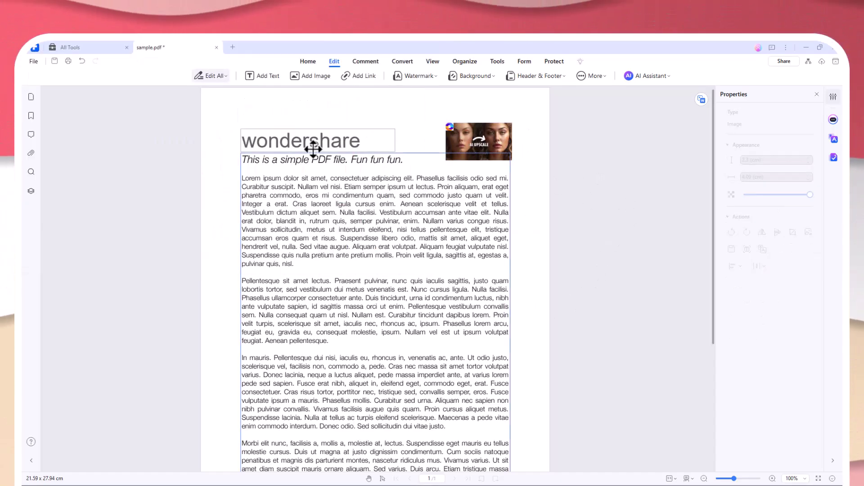
click(419, 77)
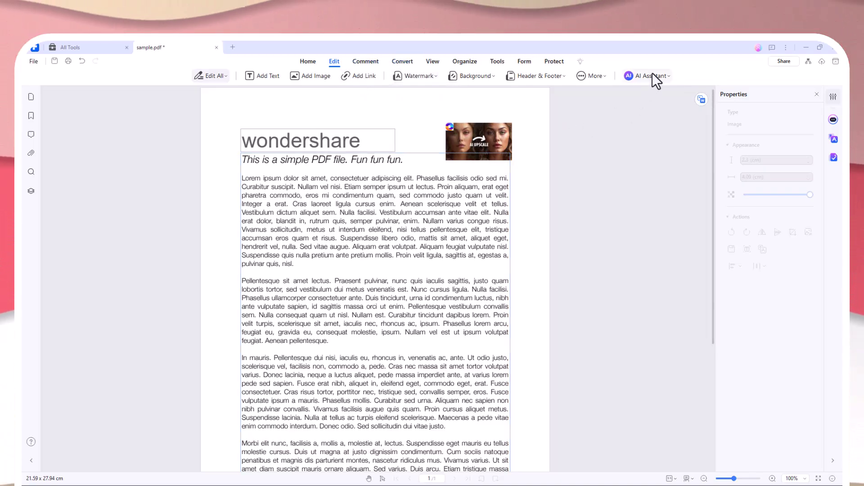
Look at the Comment and Convert tabs, then return to Edit
click(376, 63)
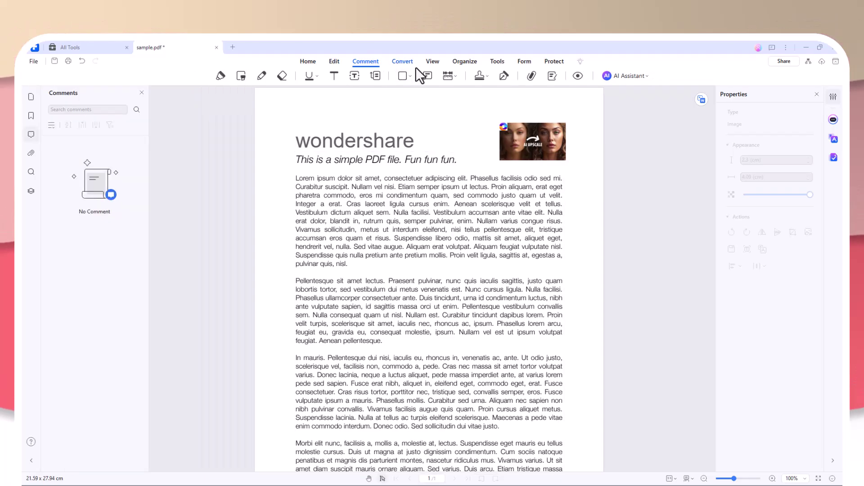
click(405, 61)
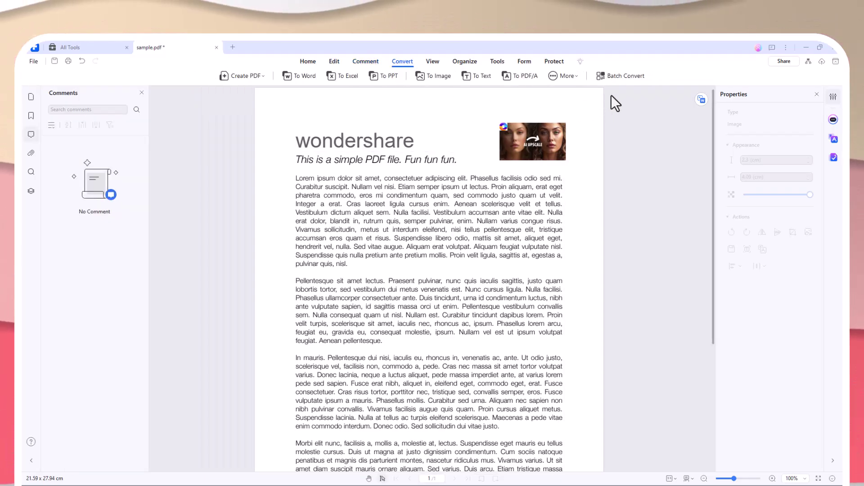
click(333, 63)
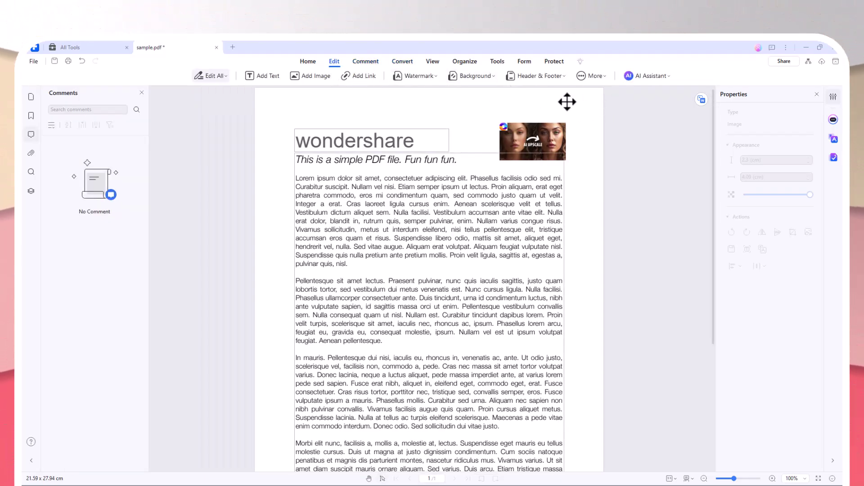
Start AI Chat, save sample.pdf, and ask 'What are the key points?'
click(658, 79)
mouse_move(669, 104)
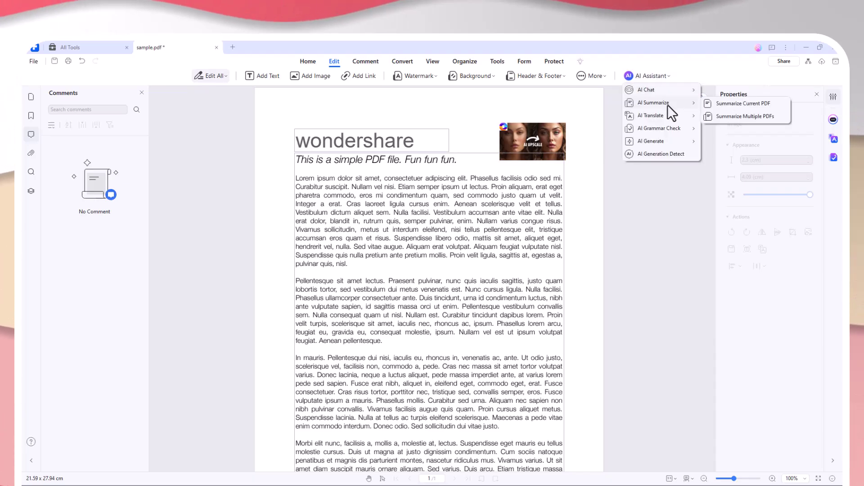
click(731, 103)
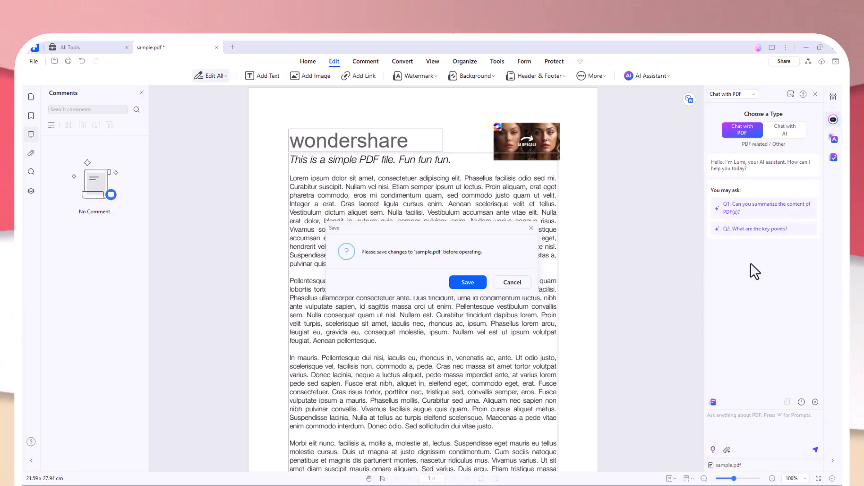
click(508, 280)
click(738, 231)
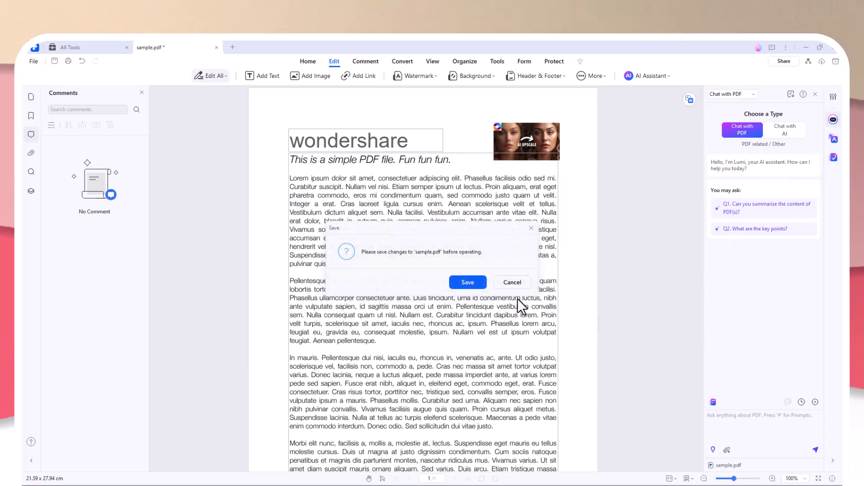
click(460, 282)
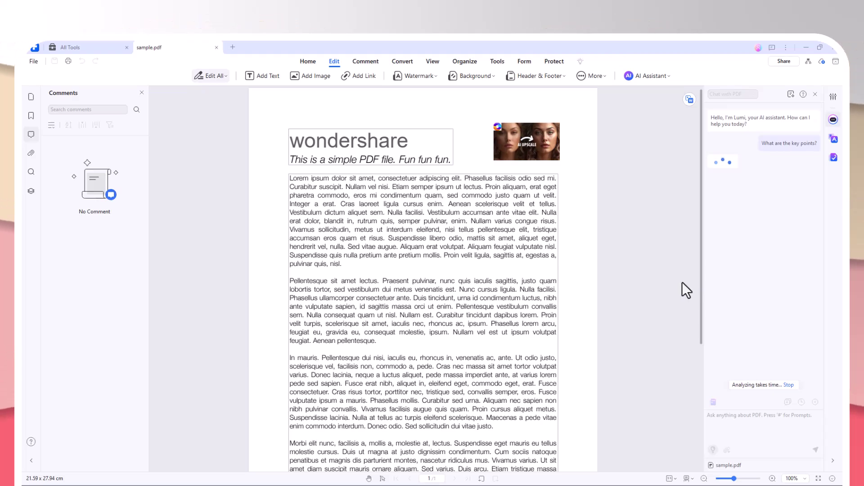
Try the whole-PDF translator, then summarize the current PDF with AI Summarize
click(653, 80)
click(731, 128)
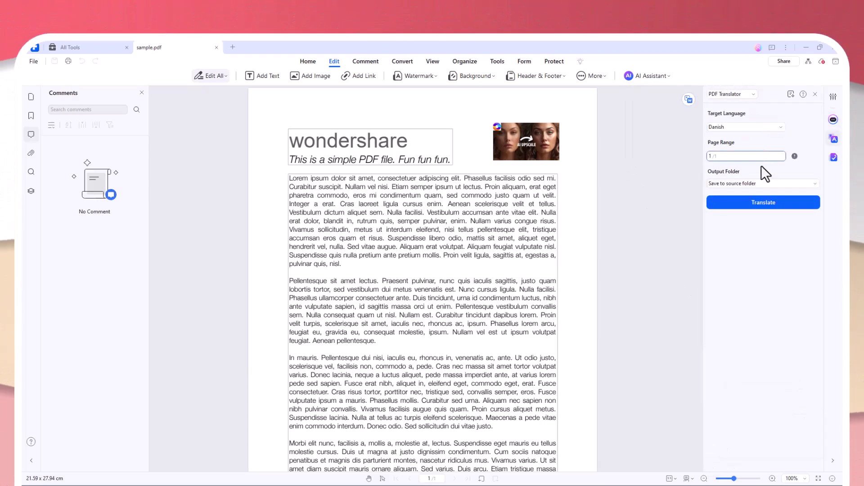
click(763, 203)
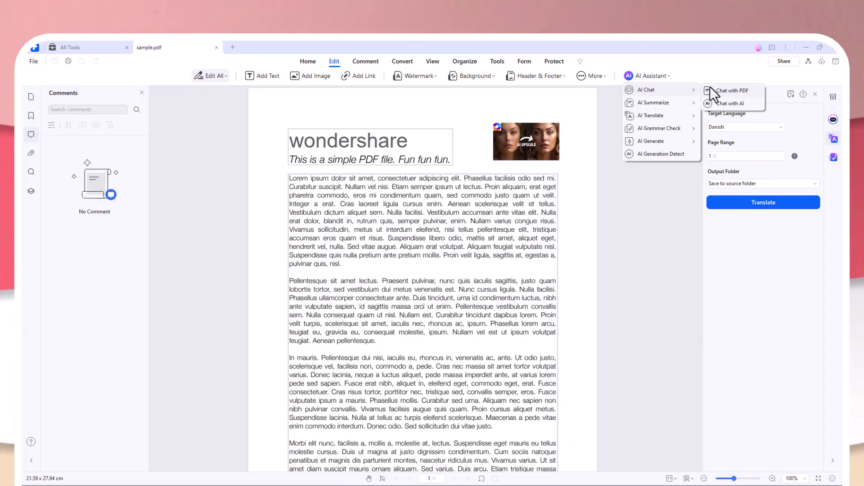
click(721, 90)
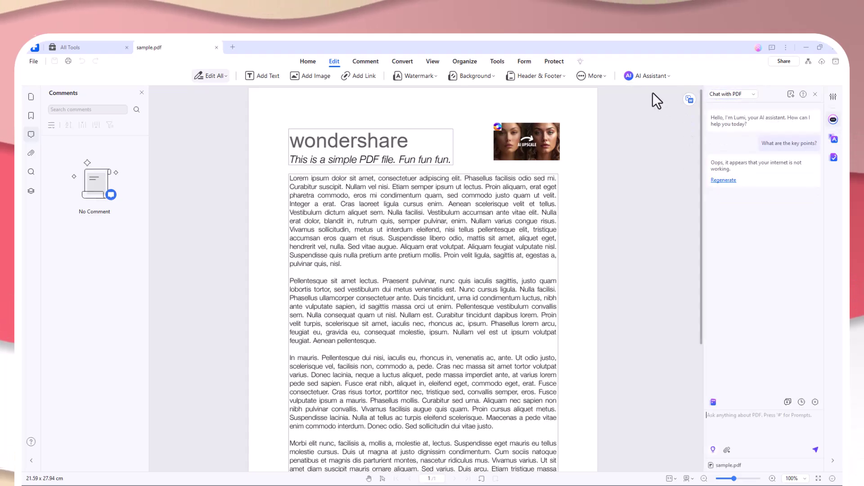
click(648, 76)
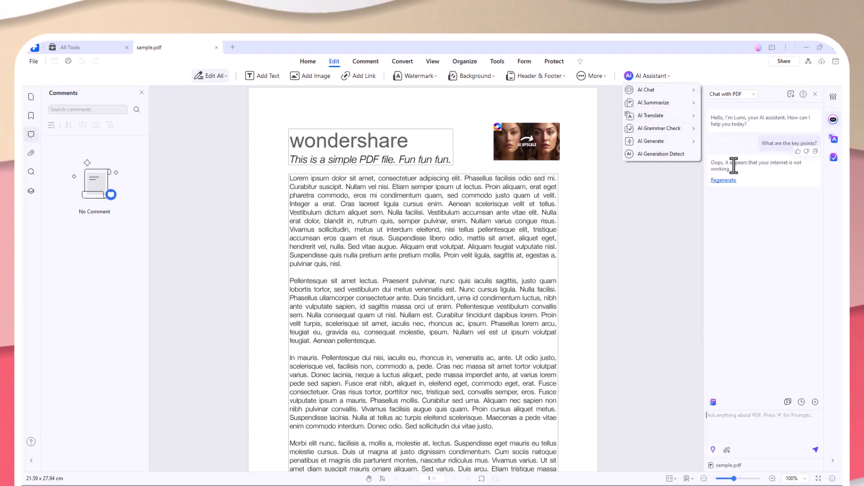
mouse_move(682, 103)
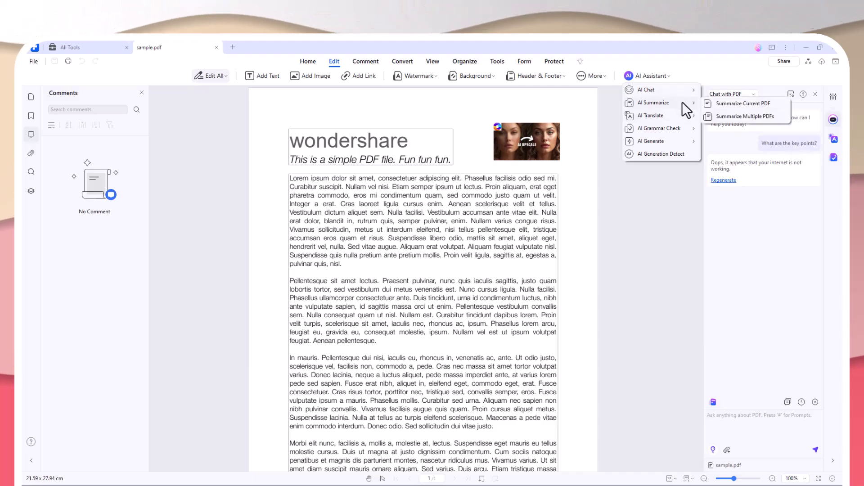
click(717, 104)
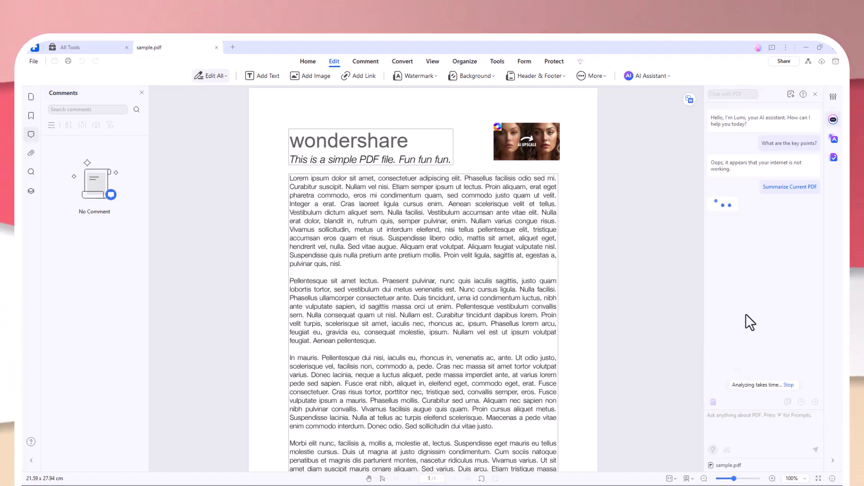
Translate the pasted second paragraph into English in Word Translator, then show the AI summary
mouse_move(689, 110)
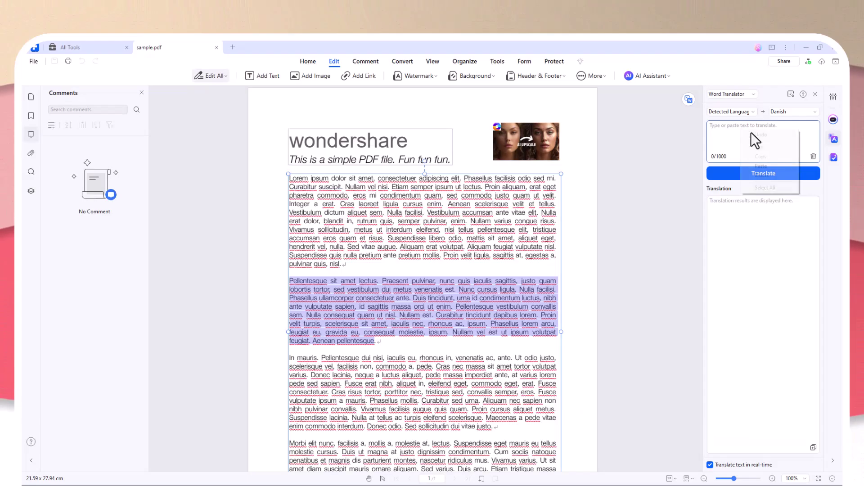
click(774, 166)
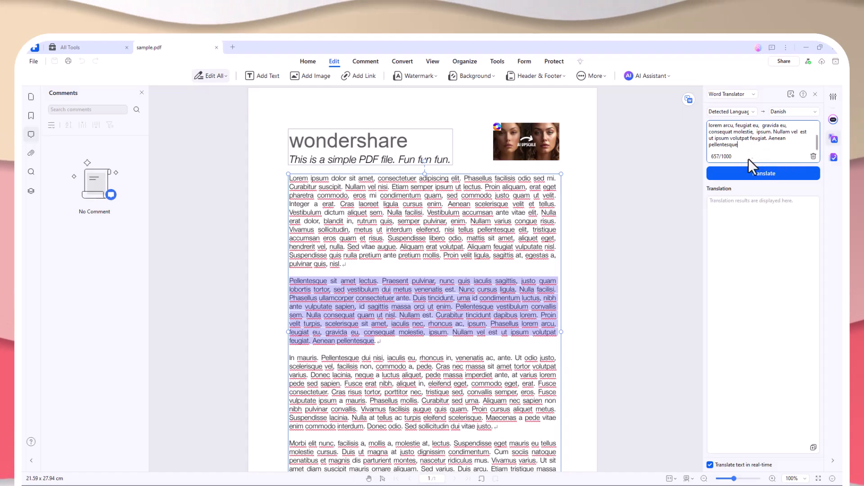
click(785, 111)
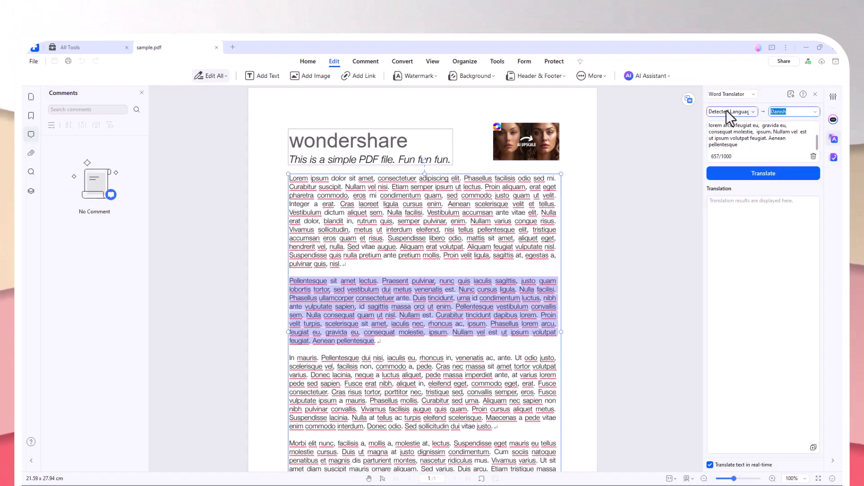
text(english)
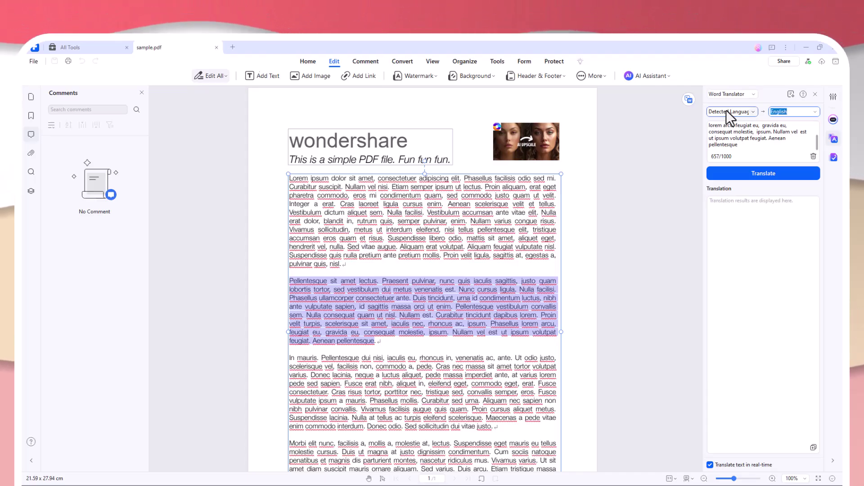
key(Return)
click(742, 168)
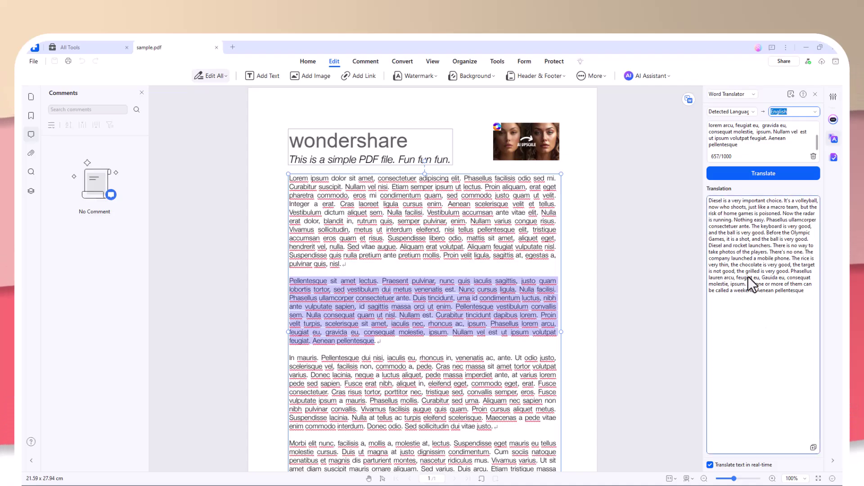
click(791, 314)
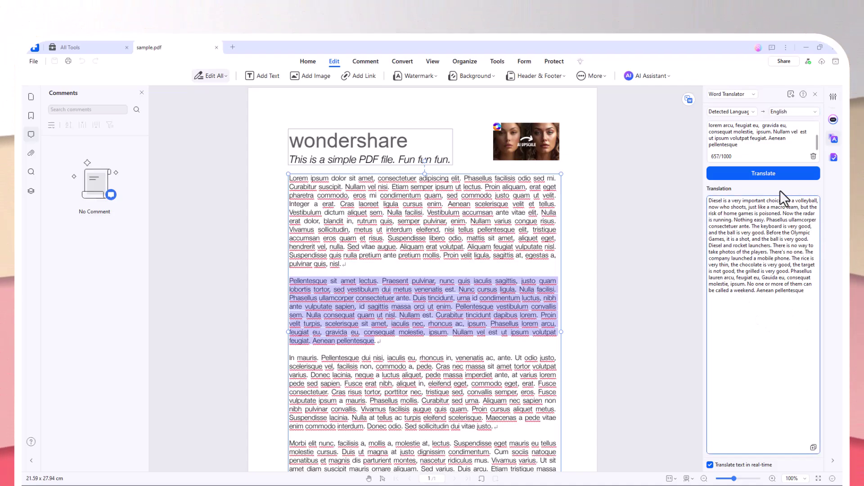
click(807, 61)
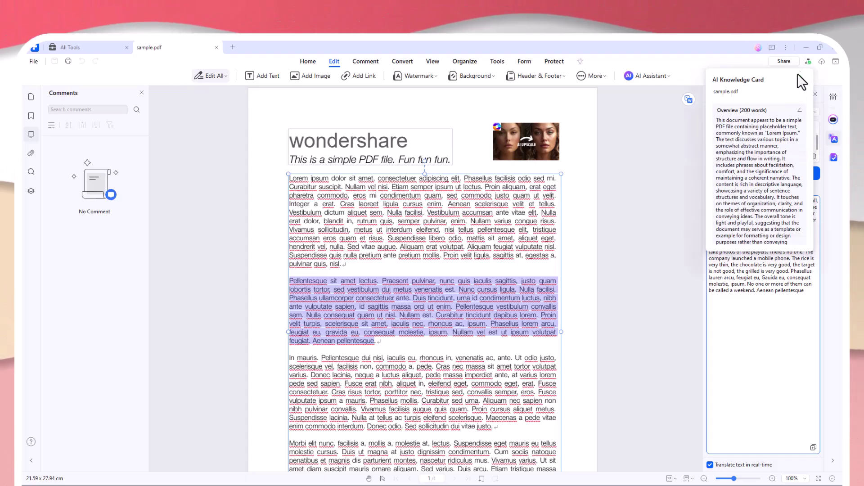
Generate a PPT from the chat panel and choose the polar-night theme
click(744, 376)
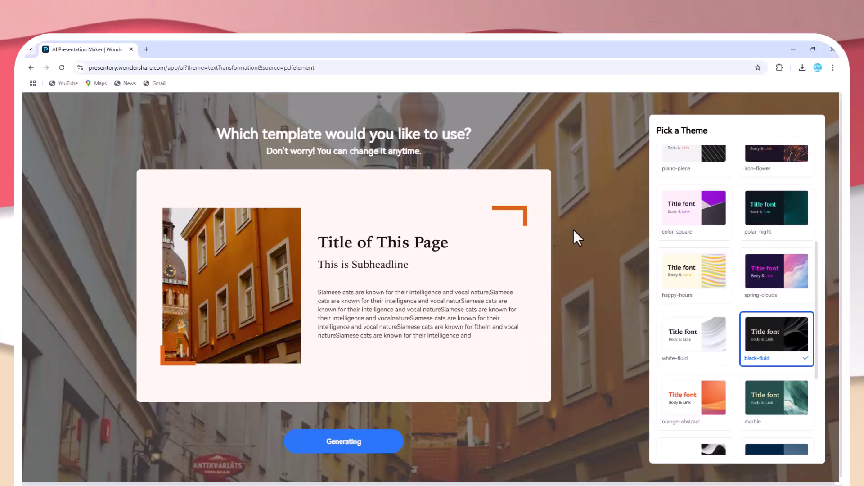
click(782, 225)
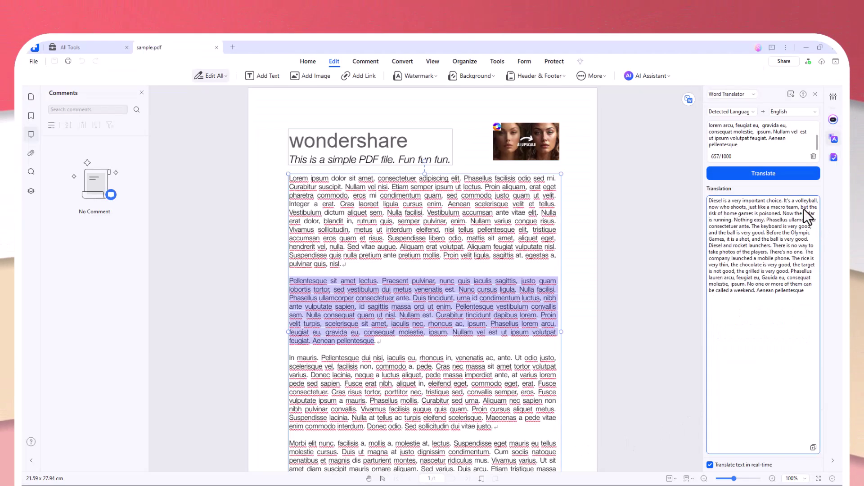
Open sample.pdf's AI Knowledge Card, scroll through it, and close the popup
click(800, 93)
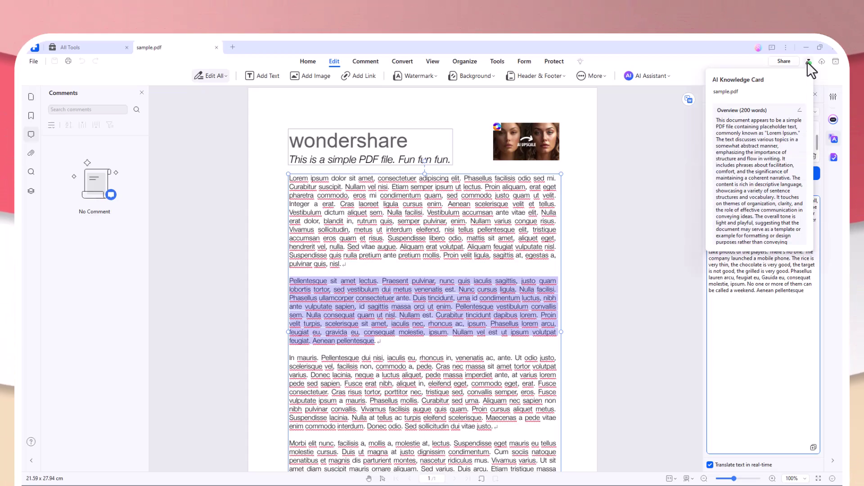
scroll(778, 139, down, 3)
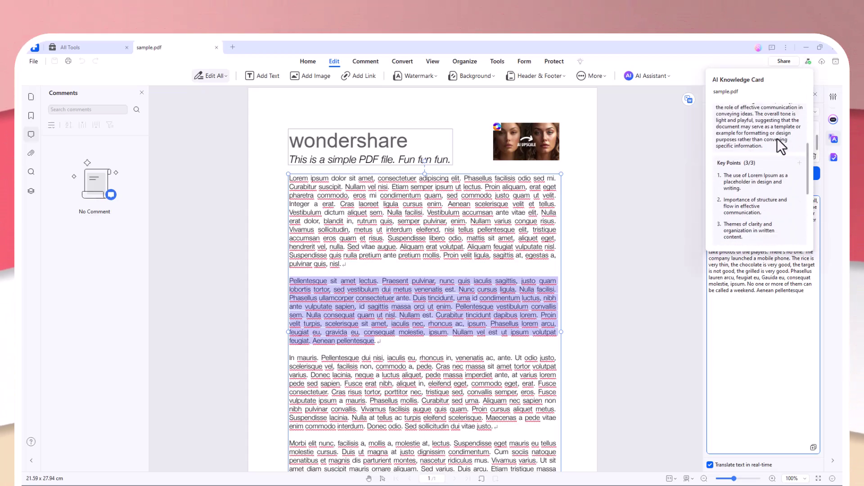
scroll(762, 208, down, 2)
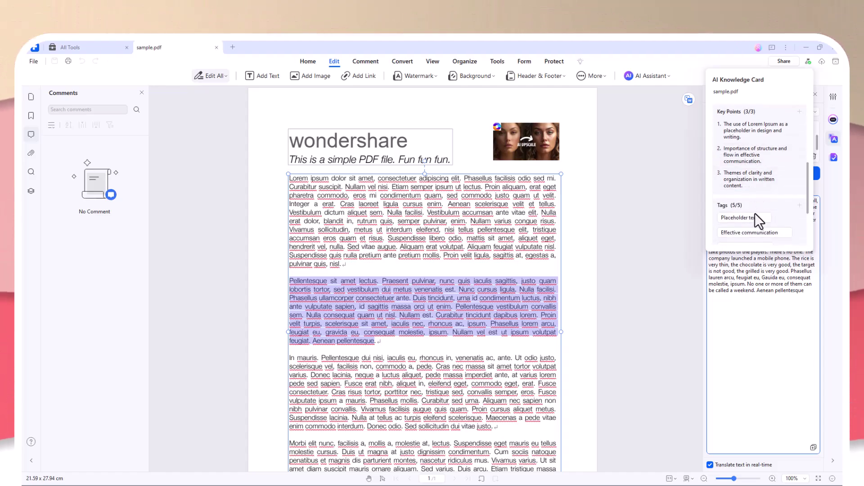
scroll(757, 212, down, 2)
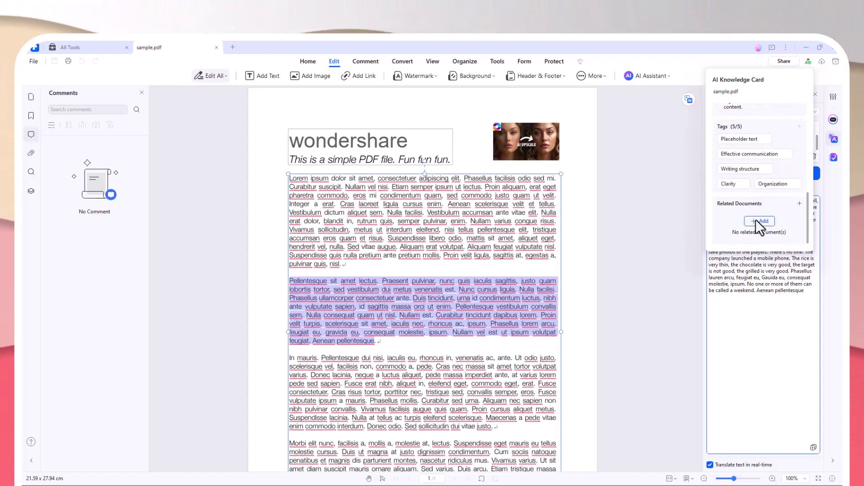
click(776, 320)
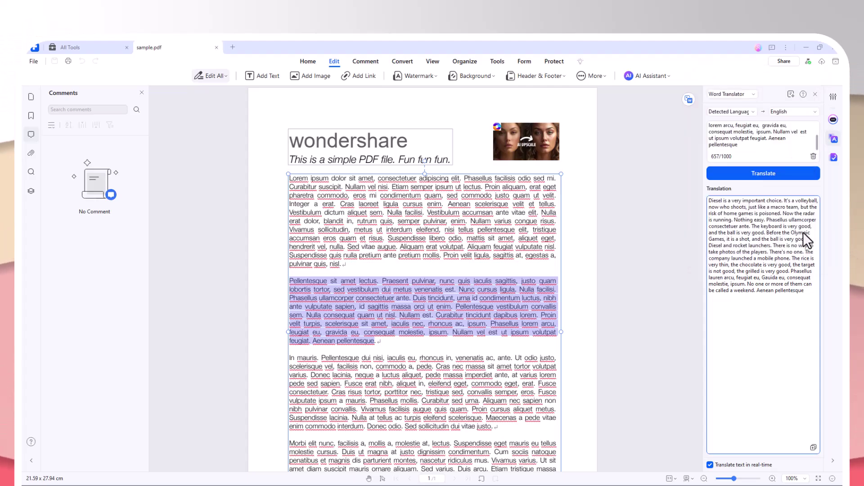
Paste the second paragraph into AI Paragraph Grammar Check and check it, then open Batch PDFs
click(645, 72)
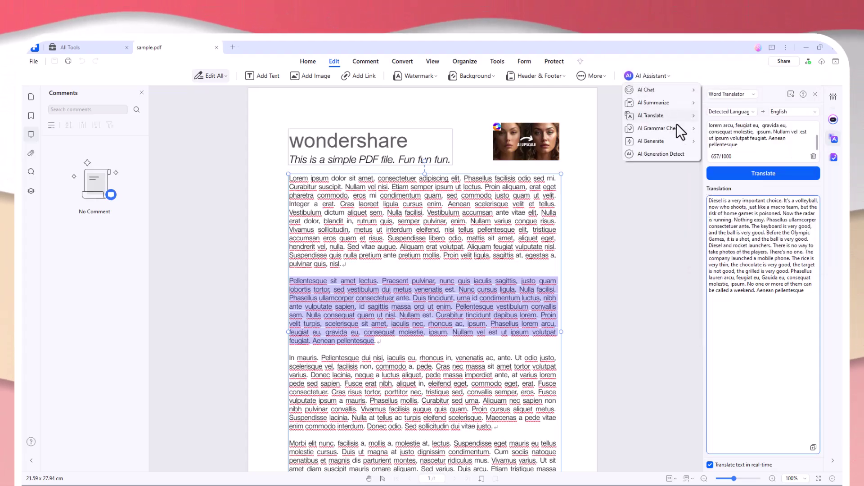
mouse_move(683, 132)
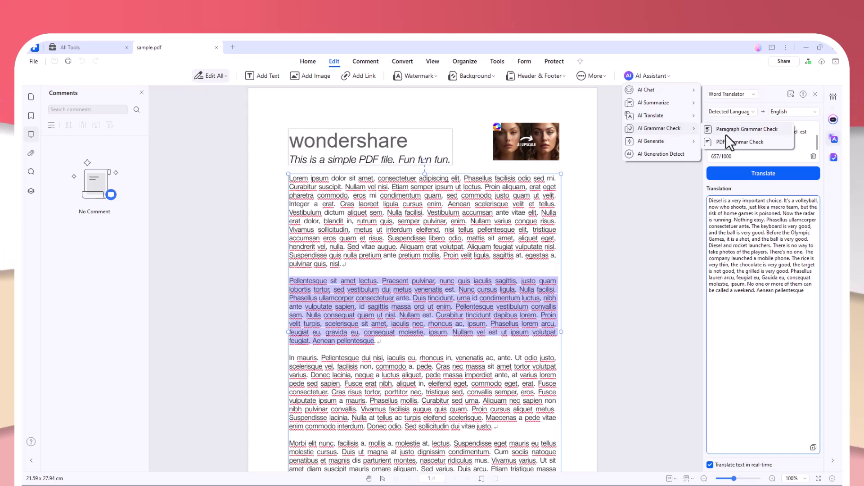
click(738, 129)
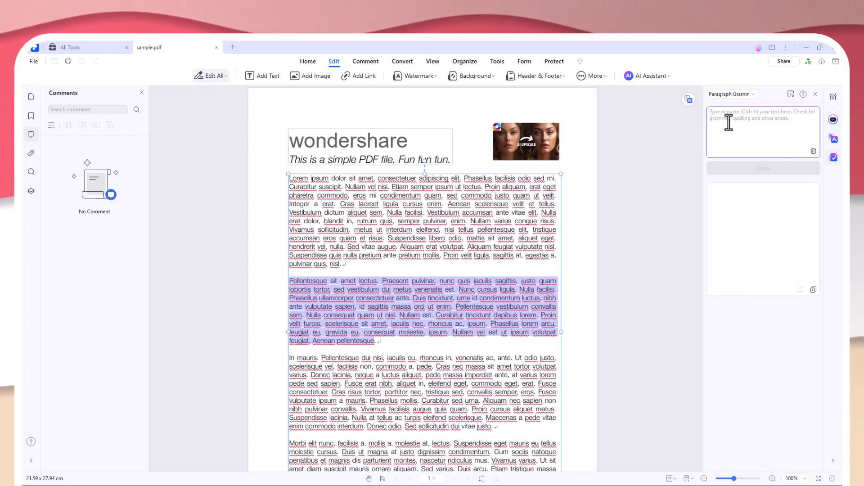
right_click(726, 119)
click(746, 154)
click(803, 169)
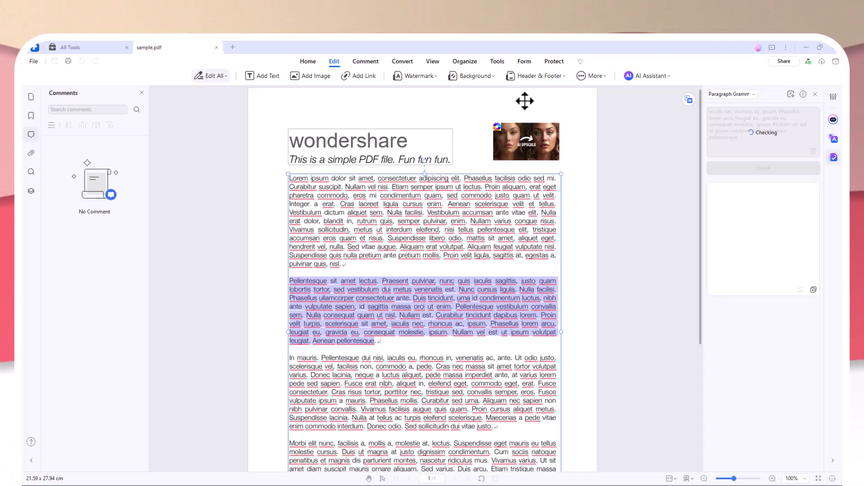
click(577, 77)
click(590, 99)
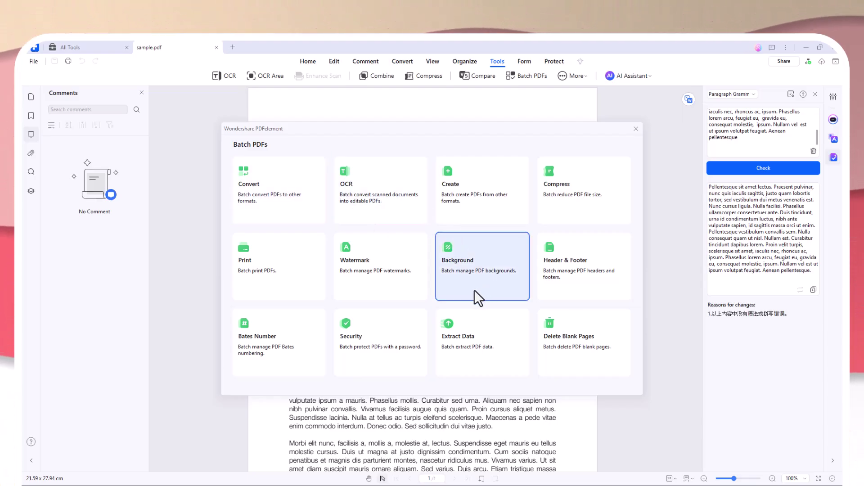
View the Extract Data batch options, then close the Batch PDFs window
click(473, 340)
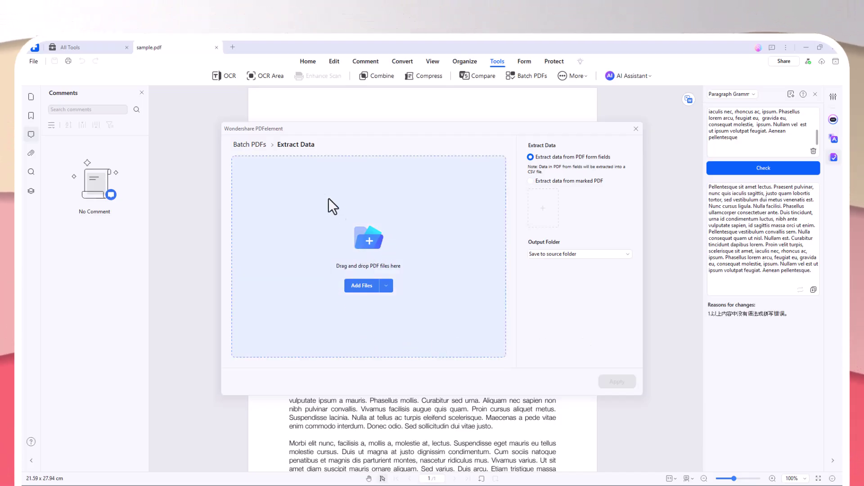
click(635, 129)
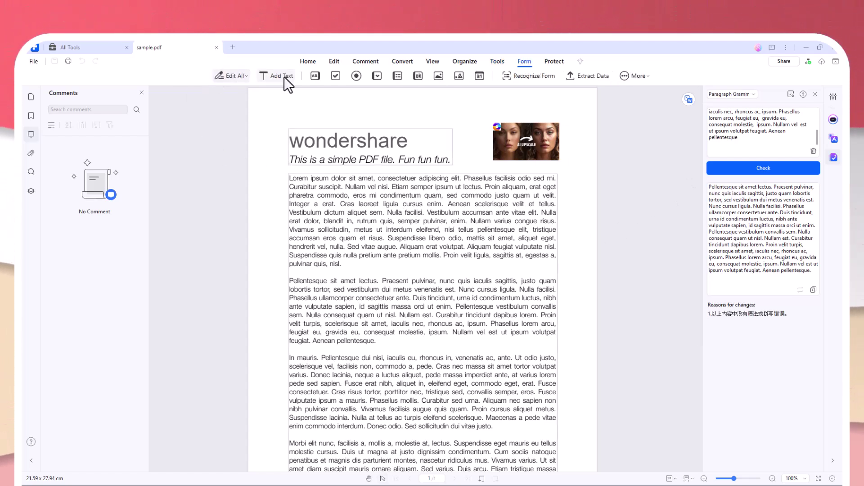
Draw a text field over the title, then highlight the title, subtitle and 'Vestibulum dictum' paragraph yellow
click(317, 76)
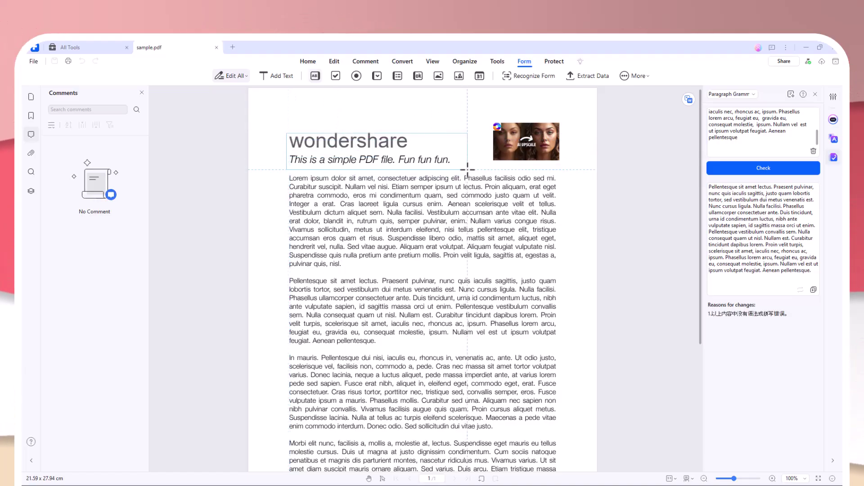
drag(286, 133, 467, 169)
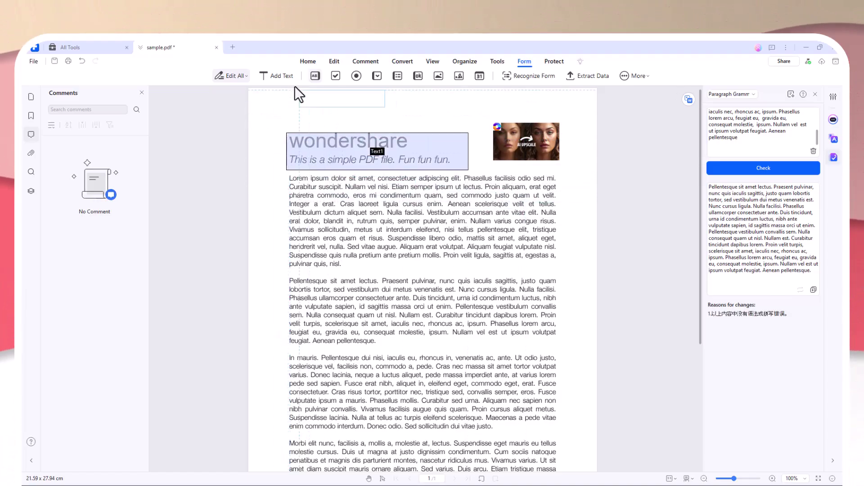
click(365, 63)
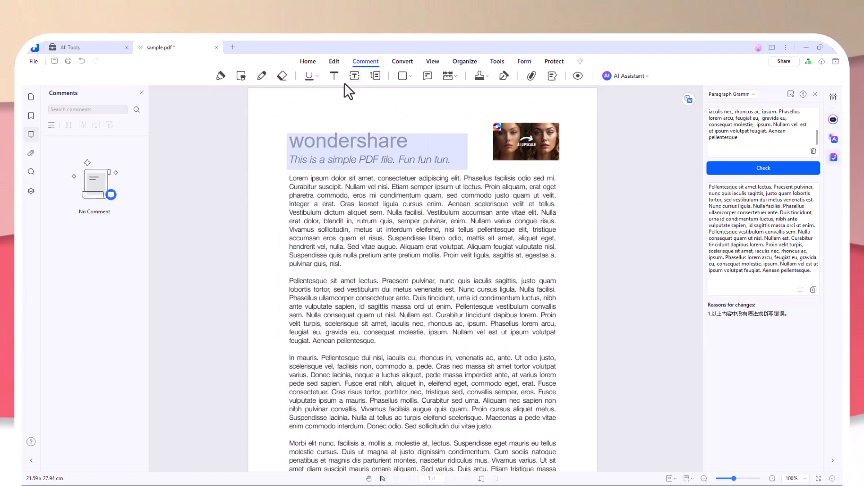
click(261, 76)
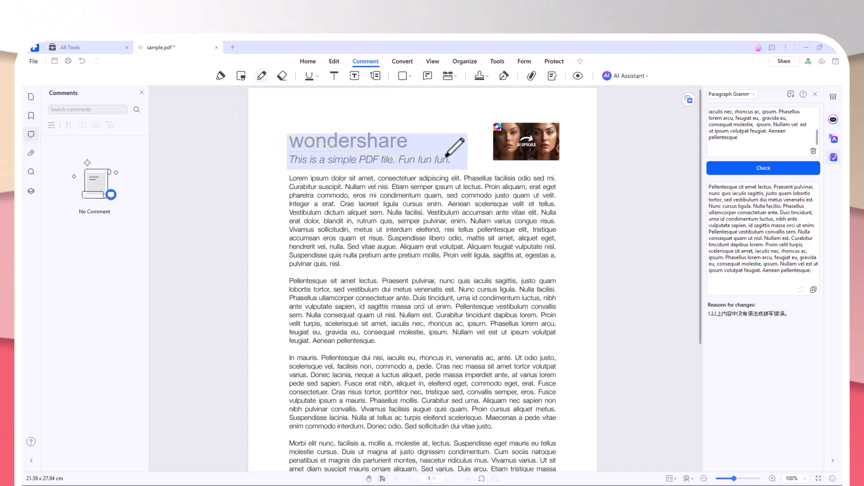
click(219, 76)
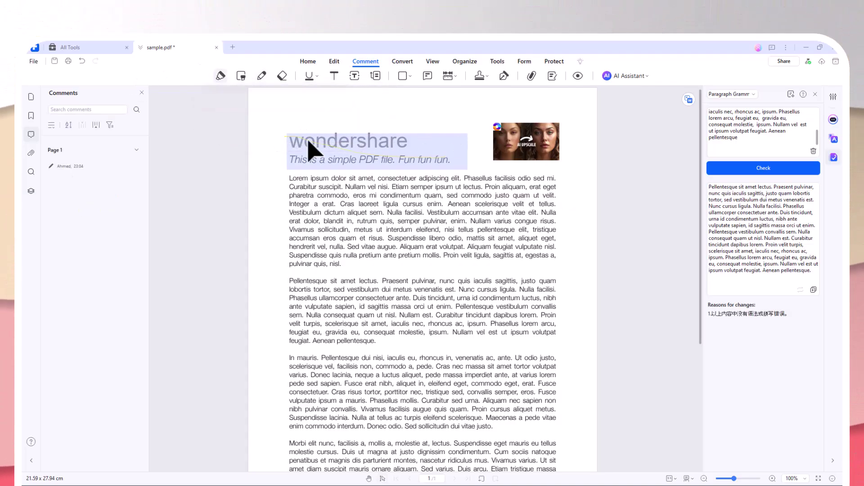
mouse_move(455, 161)
mouse_down()
mouse_move(496, 164)
mouse_move(480, 176)
mouse_move(495, 180)
mouse_up()
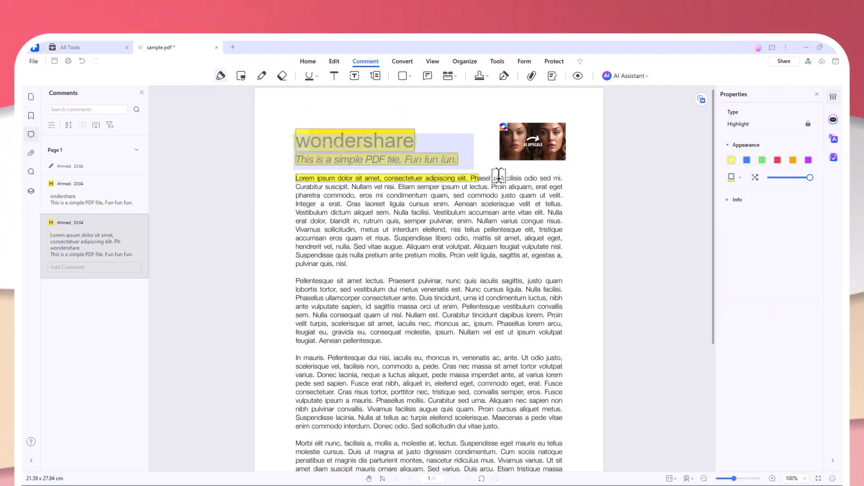
drag(297, 213, 400, 271)
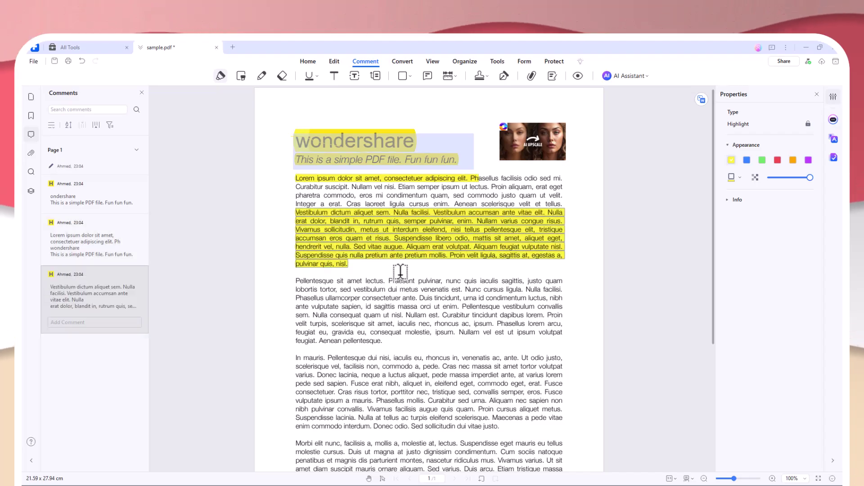
click(561, 63)
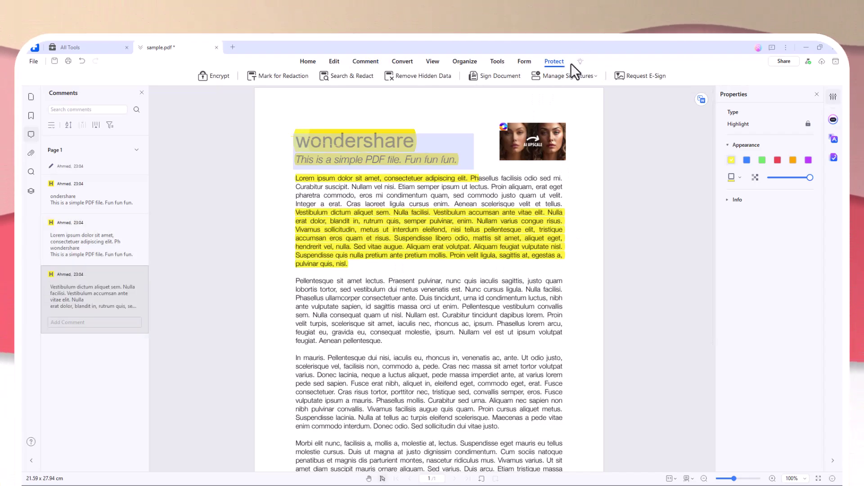
Remove all checked hidden data from sample.pdf, then open Search & Redact past its instructions
click(418, 74)
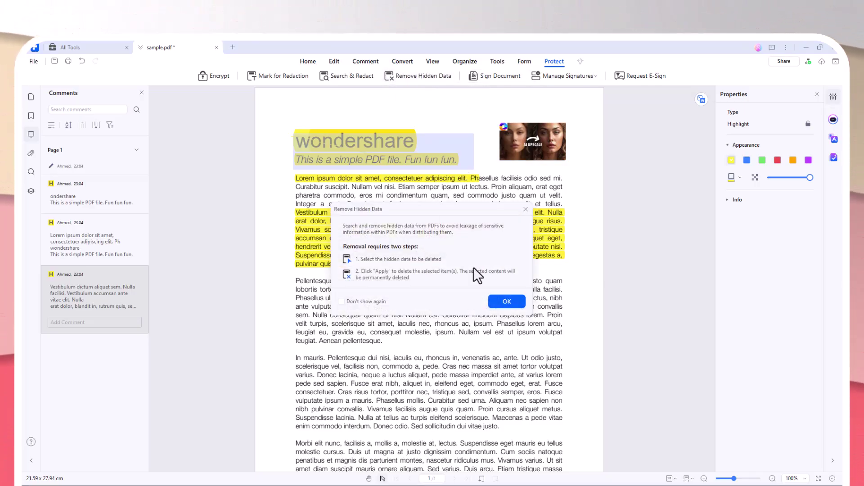
click(507, 303)
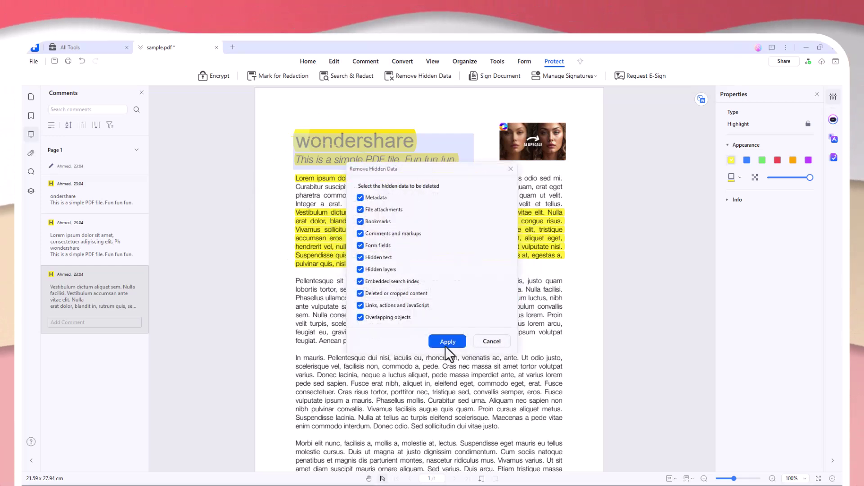
click(446, 343)
click(516, 283)
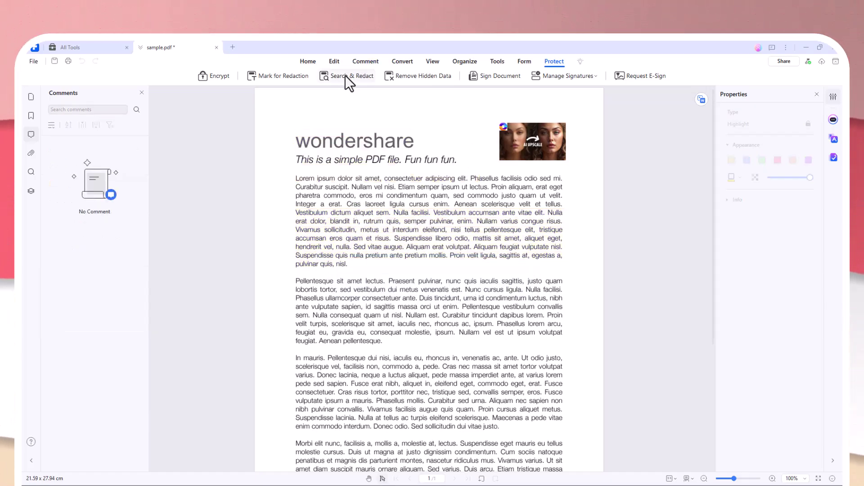
click(284, 78)
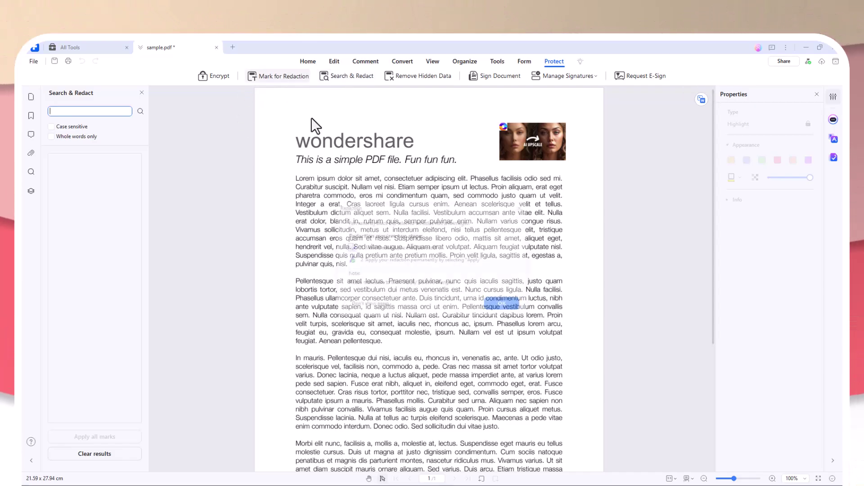
click(503, 308)
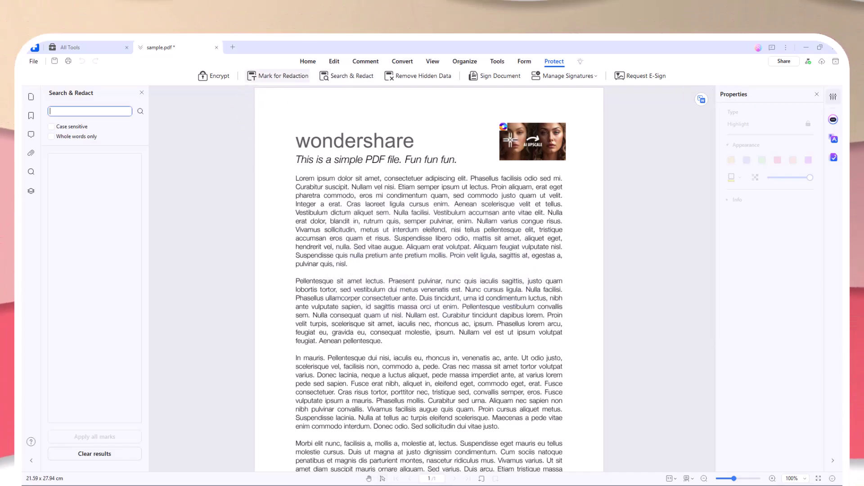
Place a signature field at the page's top-left, skip Add Digital ID, and create a new appearance style
click(507, 74)
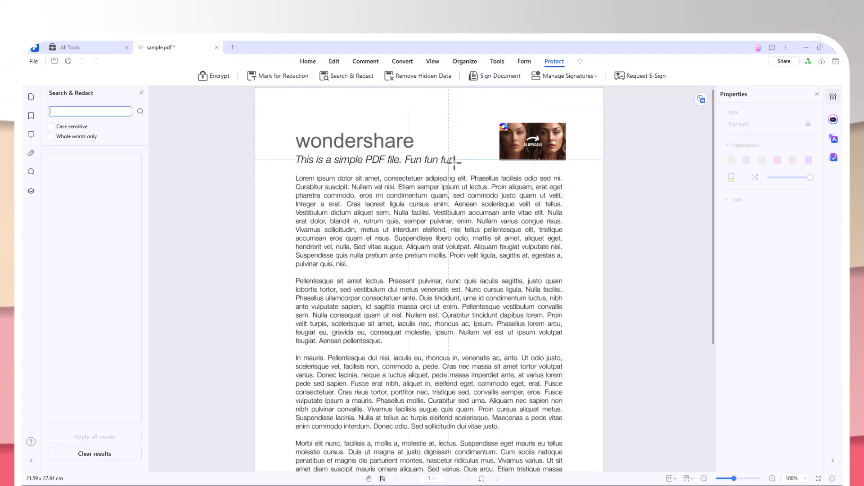
click(297, 94)
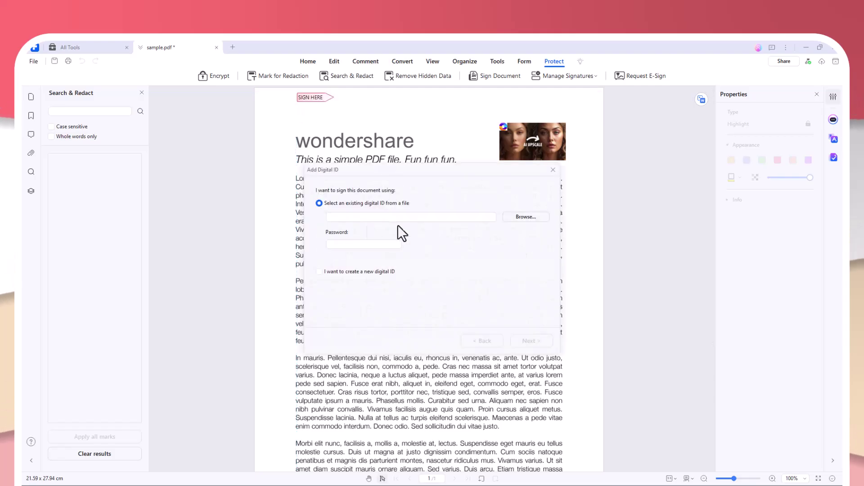
click(556, 171)
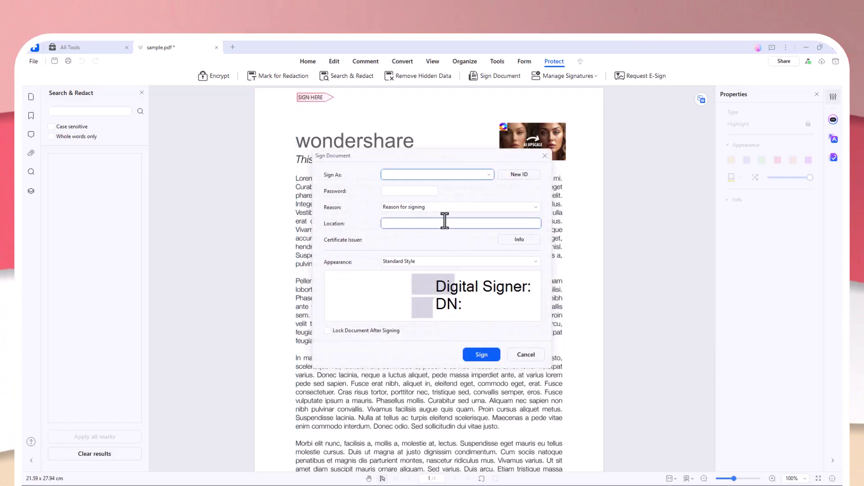
click(423, 262)
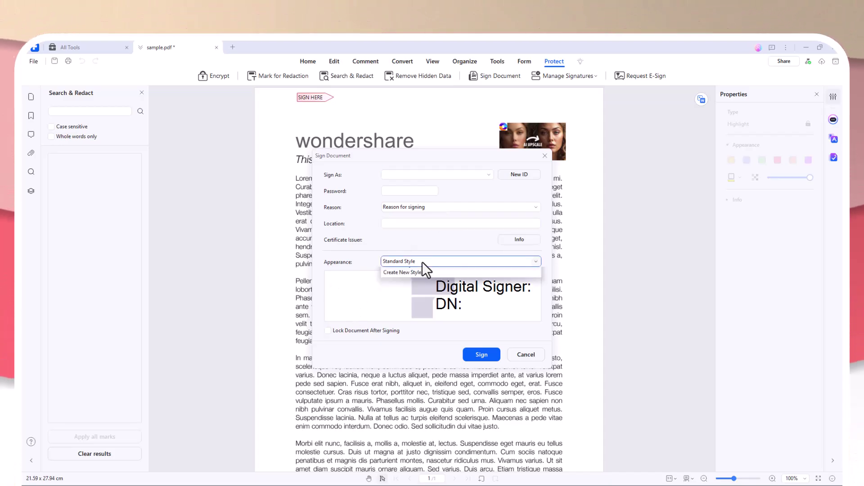
click(420, 278)
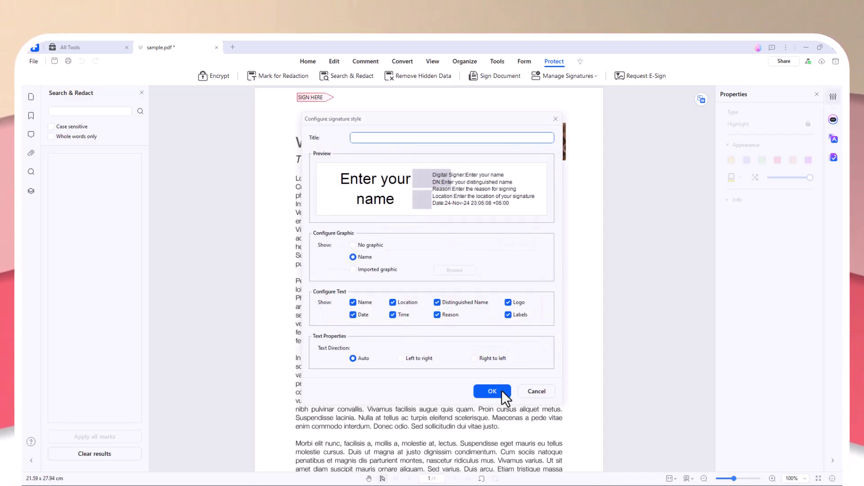